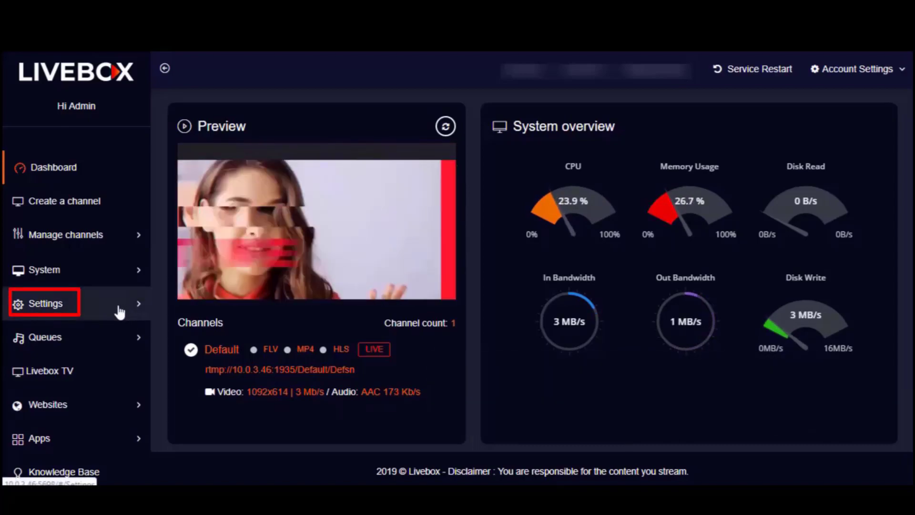
Step: Open the Branding tab under Settings > HTTP Settings, showing name Livebox, URL livebox and defaultlogo.png
{"action": "left_click", "coordinate": [94, 315]}
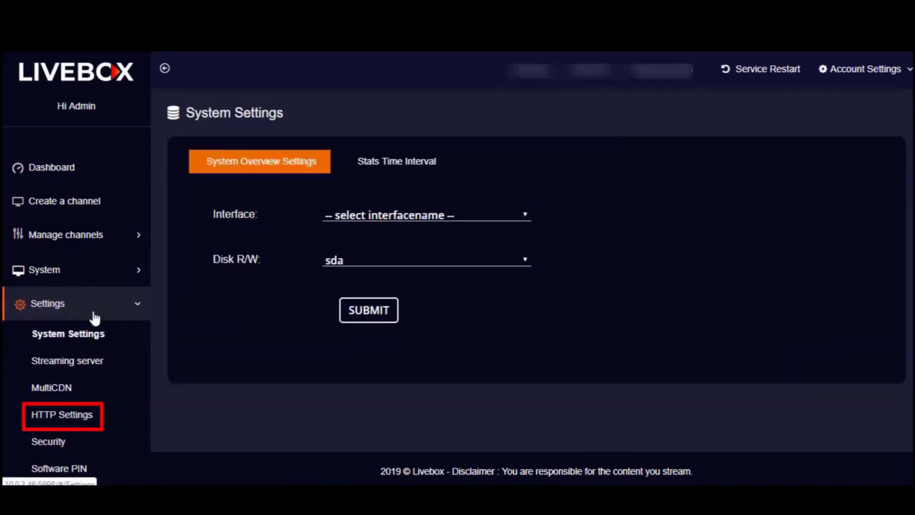
{"action": "left_click", "coordinate": [76, 415]}
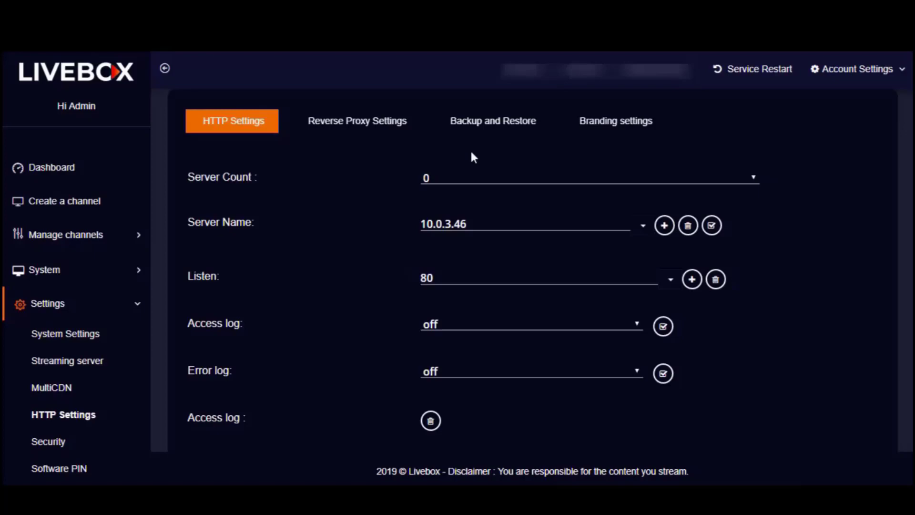
{"action": "left_click", "coordinate": [586, 138]}
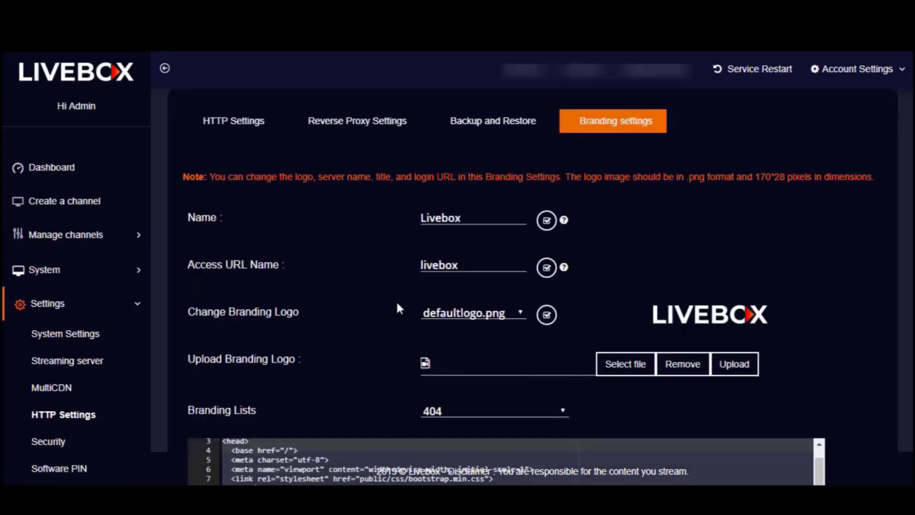
{"action": "scroll", "coordinate": [786, 310], "scroll_direction": "down", "scroll_amount": 5}
{"action": "scroll", "coordinate": [835, 352], "scroll_direction": "up", "scroll_amount": 5}
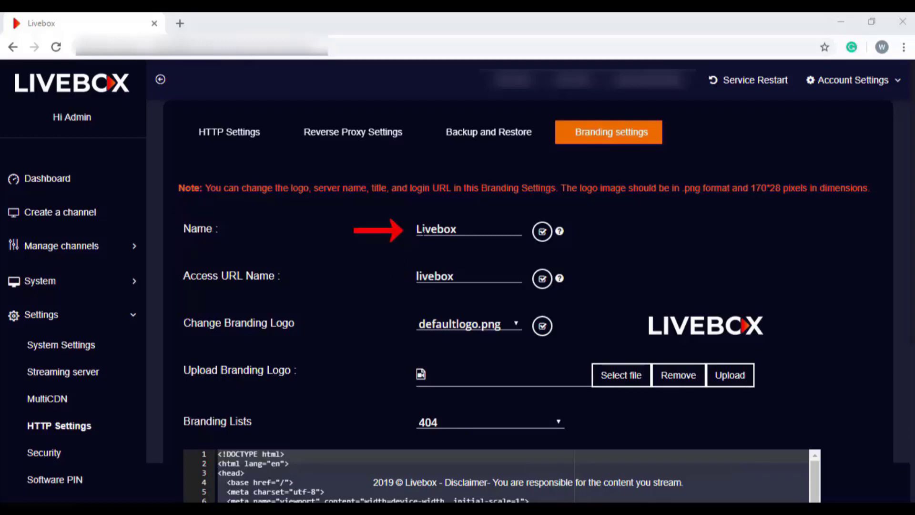
Step: Change the branding Name field from Livebox to Liveon and confirm the warning
{"action": "left_click", "coordinate": [455, 229]}
{"action": "key", "text": "BackSpace"}
{"action": "key", "text": "BackSpace"}
{"action": "key", "text": "BackSpace"}
{"action": "type", "text": "on"}
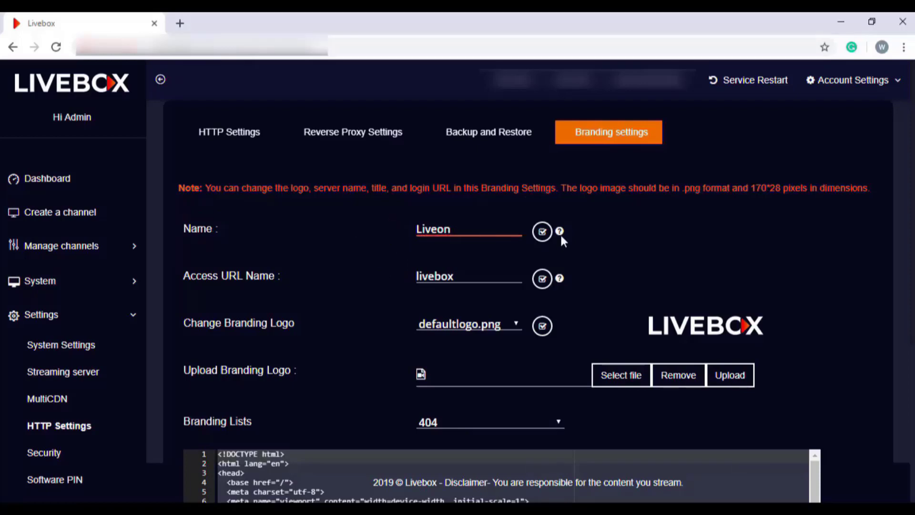
{"action": "mouse_move", "coordinate": [559, 233]}
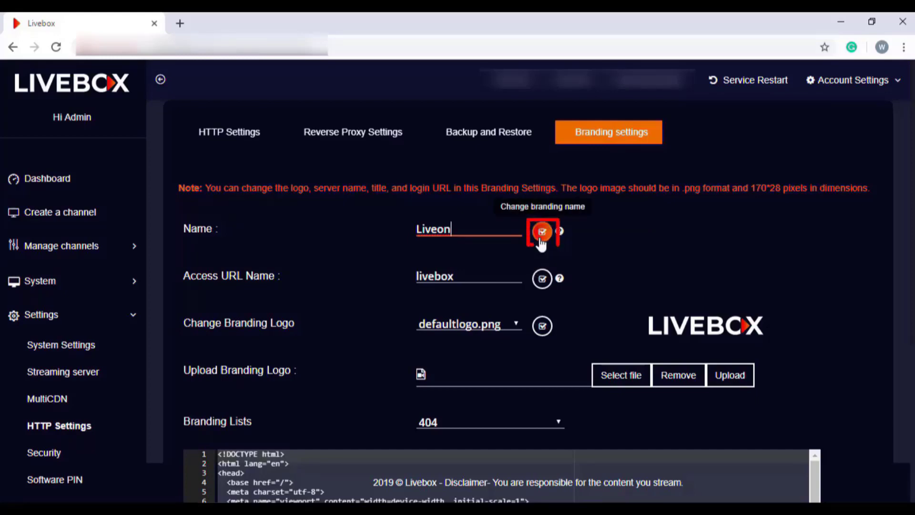
{"action": "left_click", "coordinate": [541, 241]}
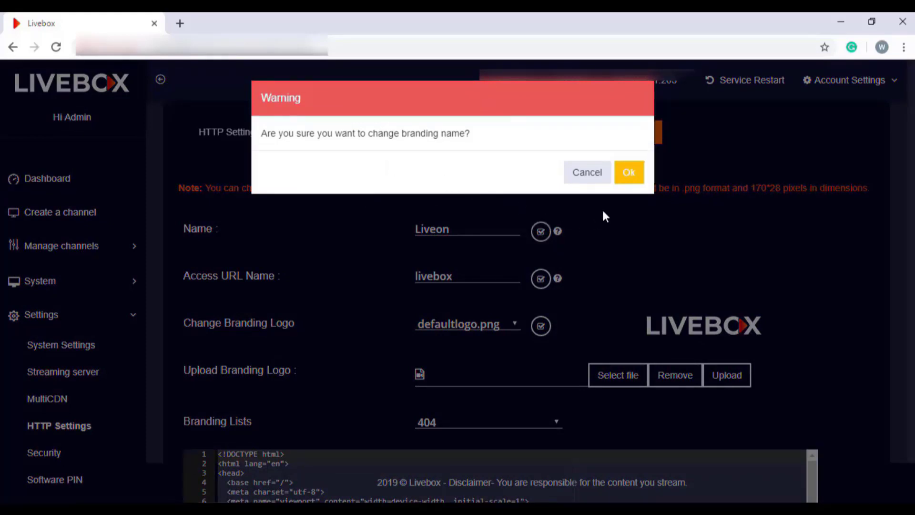
{"action": "left_click", "coordinate": [627, 176]}
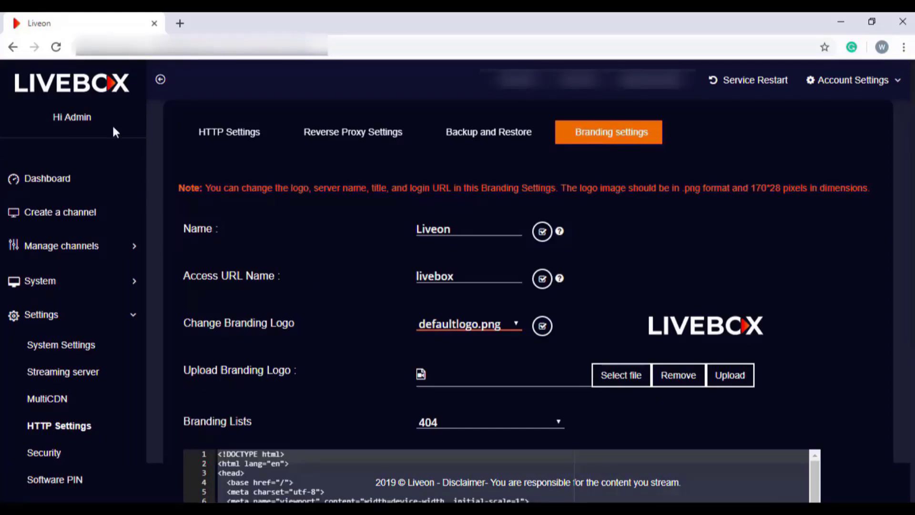
Step: Save the Access URL Name as liveon instead of livebox and confirm the change
{"action": "scroll", "coordinate": [335, 330], "scroll_direction": "down", "scroll_amount": 5}
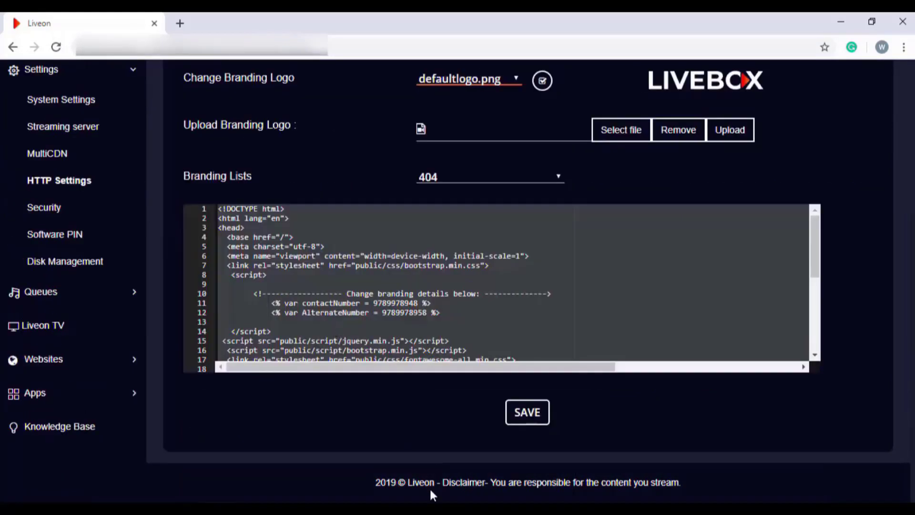
{"action": "scroll", "coordinate": [72, 369], "scroll_direction": "up", "scroll_amount": 1}
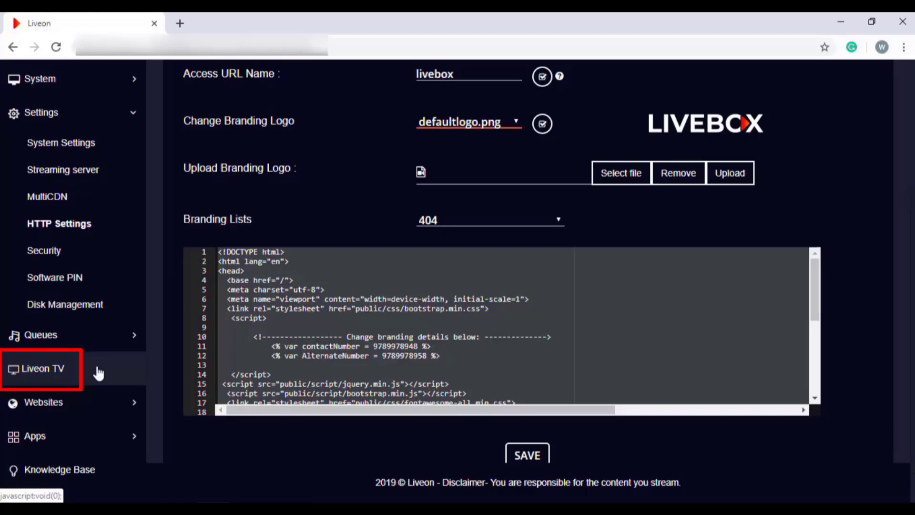
{"action": "scroll", "coordinate": [143, 348], "scroll_direction": "up", "scroll_amount": 4}
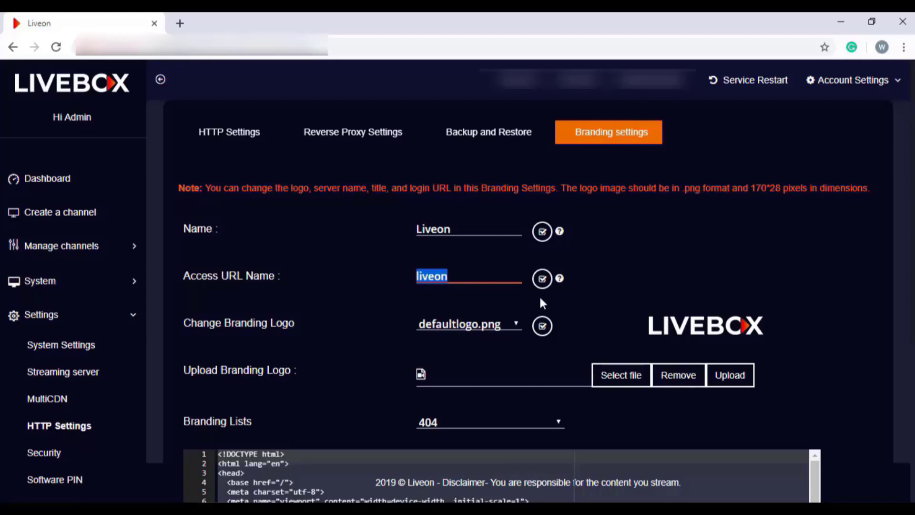
{"action": "mouse_move", "coordinate": [559, 281]}
{"action": "left_click", "coordinate": [542, 278]}
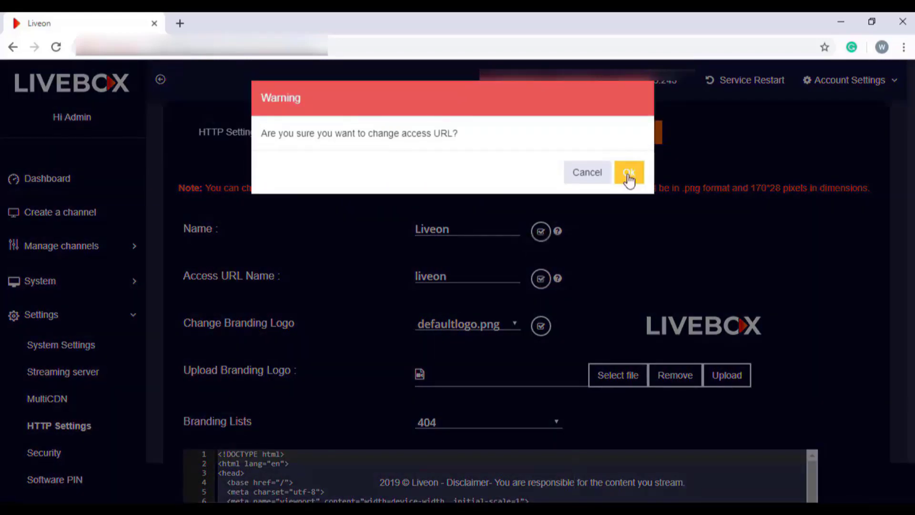
{"action": "left_click", "coordinate": [628, 174]}
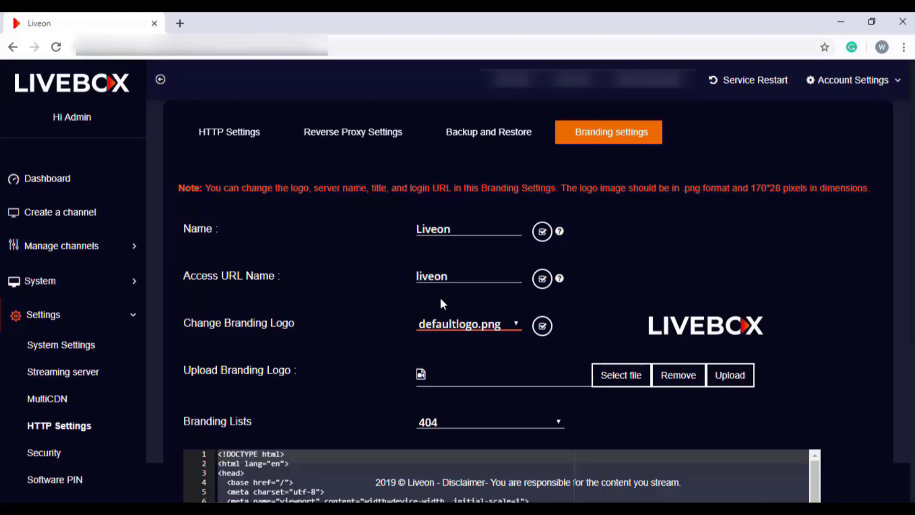
Step: Load the server address ending in /liveon in a new Chrome tab
{"action": "key", "text": "ctrl+t"}
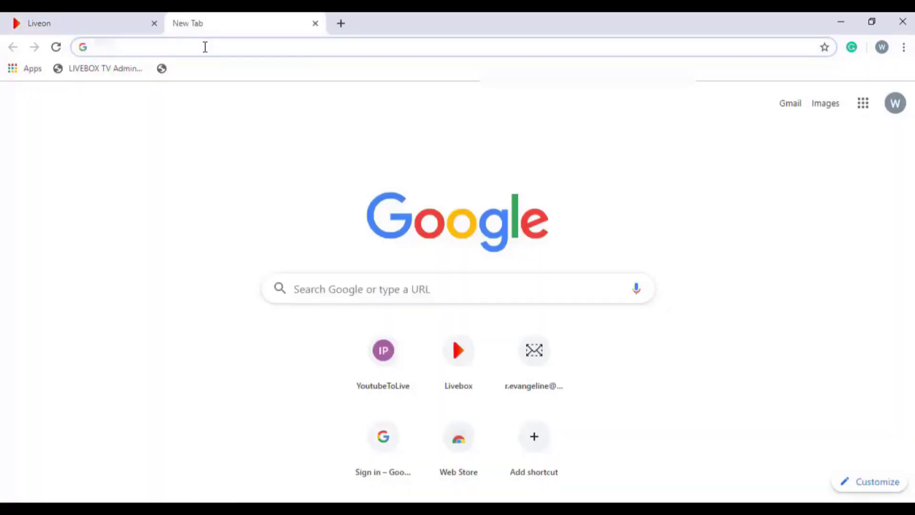
{"action": "type", "text": "1"}
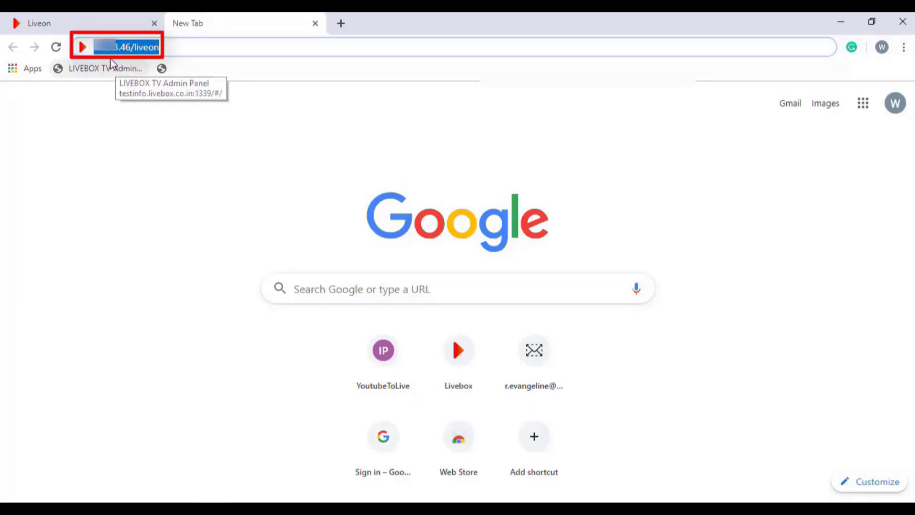
{"action": "key", "text": "Return"}
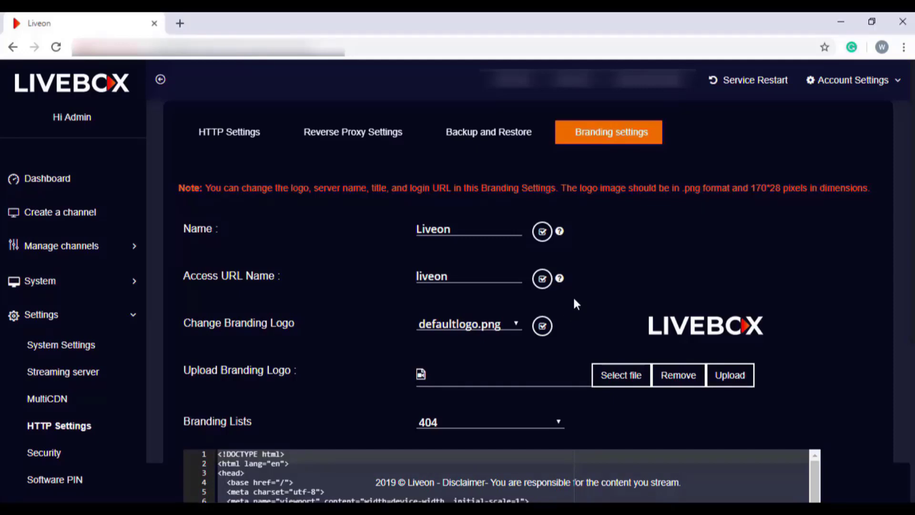
Step: Upload the Live-On logo.png from Downloads and dismiss both upload alerts
{"action": "left_click", "coordinate": [620, 382]}
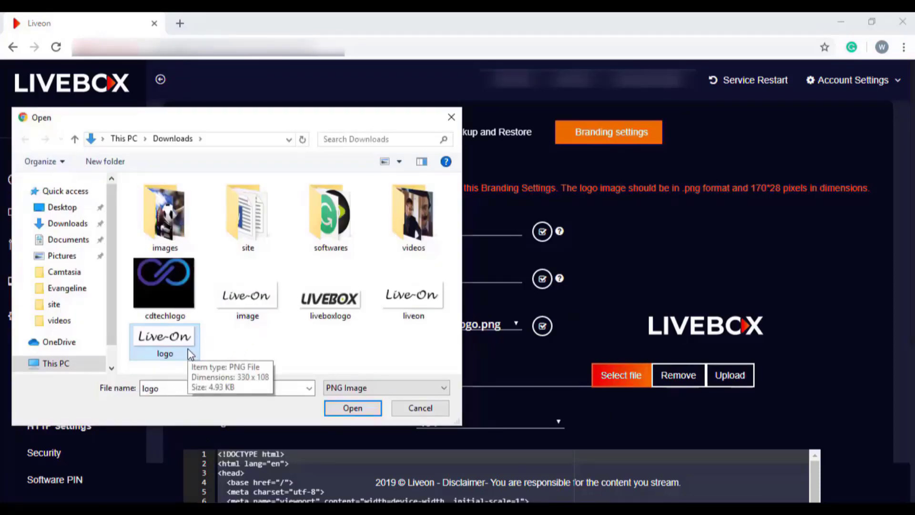
{"action": "double_click", "coordinate": [190, 353]}
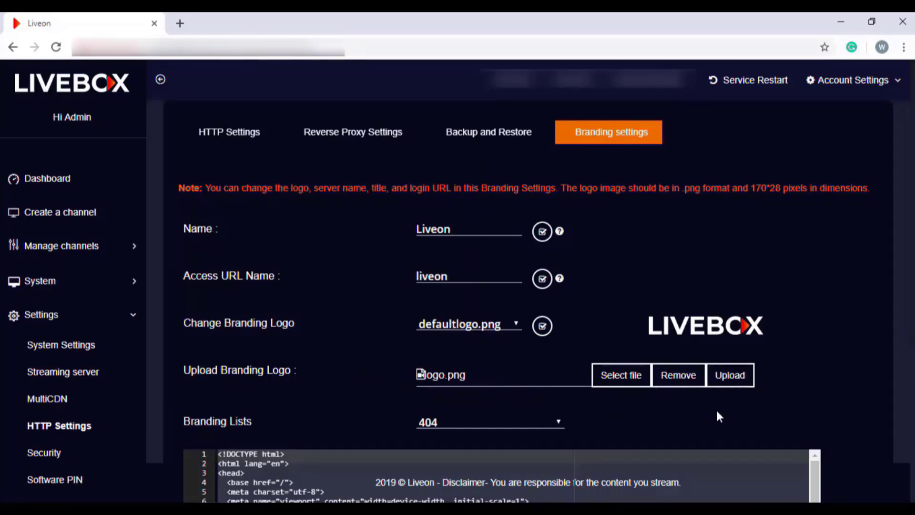
{"action": "left_click", "coordinate": [729, 377]}
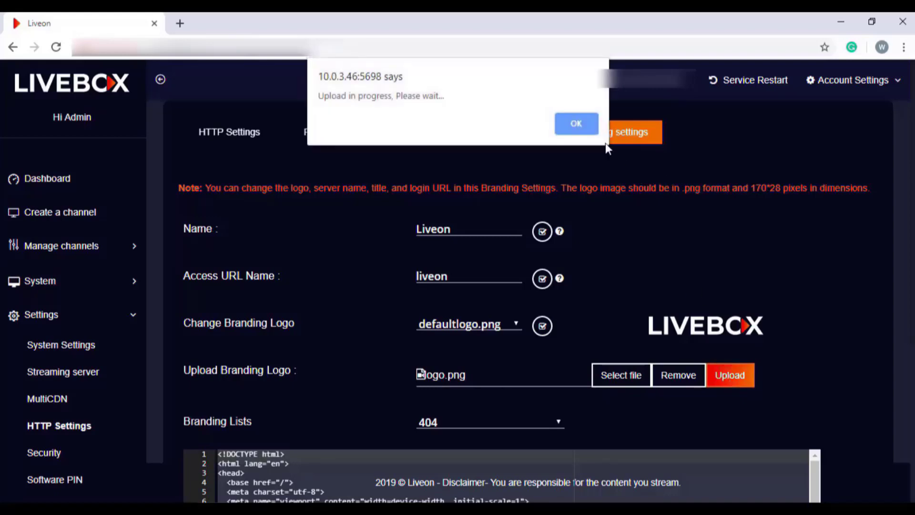
{"action": "left_click", "coordinate": [578, 126]}
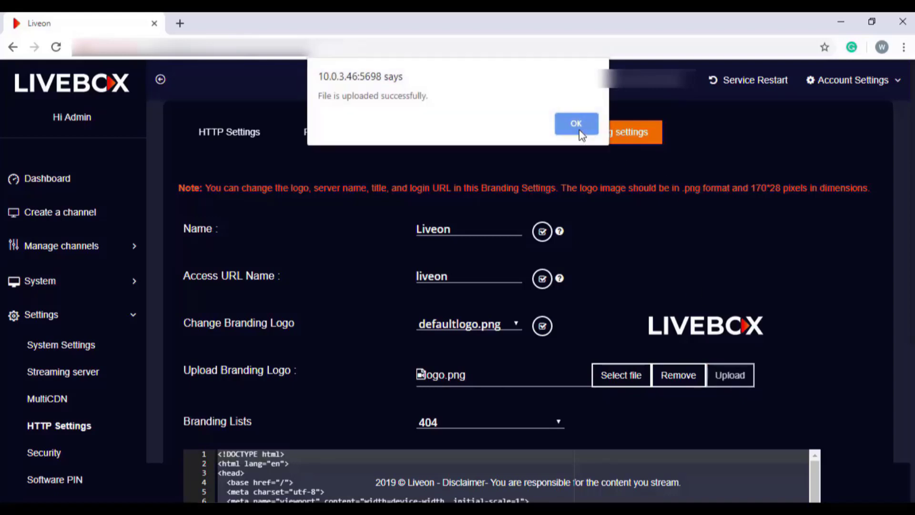
{"action": "left_click", "coordinate": [579, 130]}
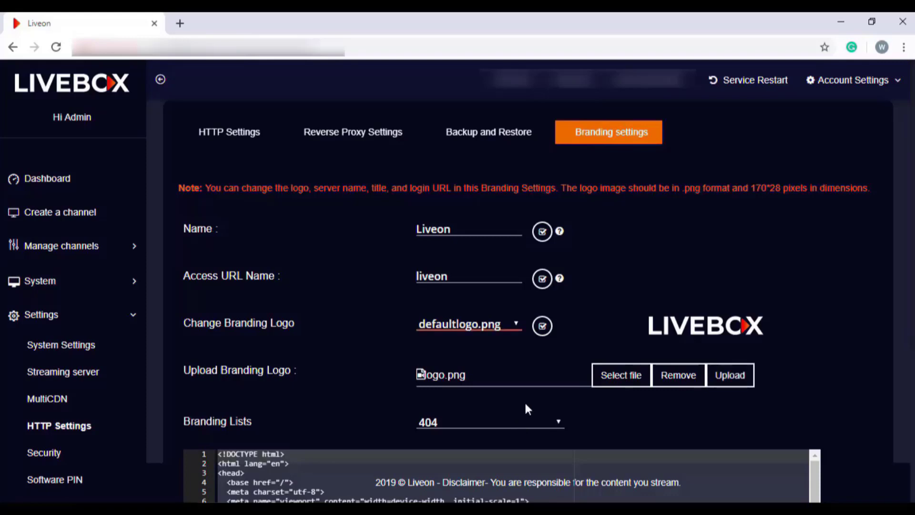
Step: Apply logo.png as the branding logo on all four portals and reload the page
{"action": "left_click", "coordinate": [507, 325]}
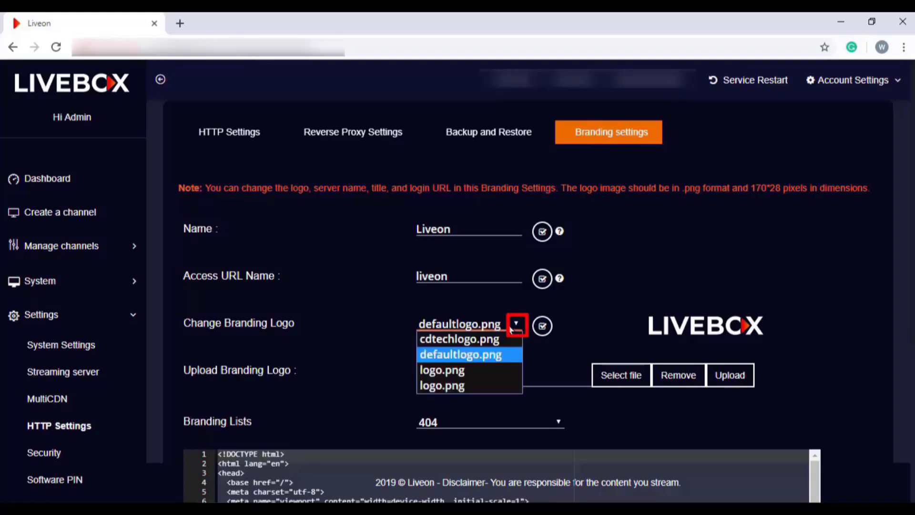
{"action": "left_click", "coordinate": [505, 370]}
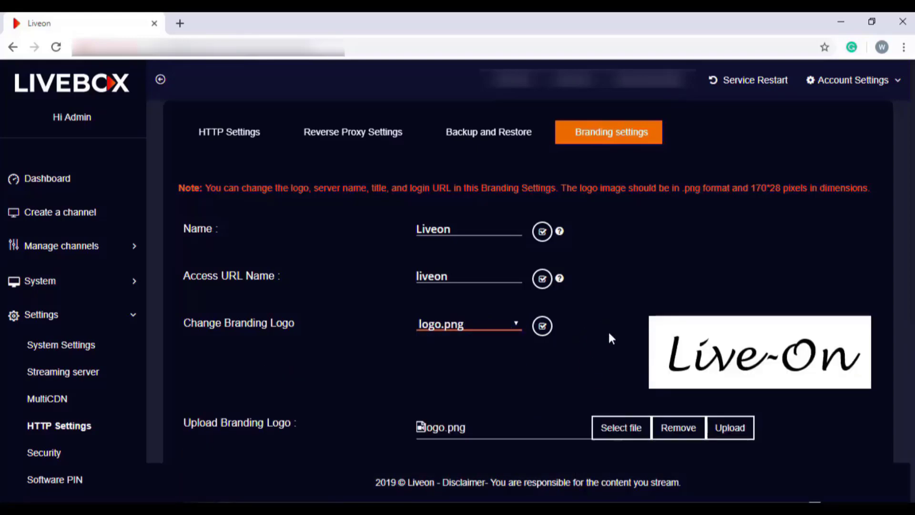
{"action": "left_click", "coordinate": [539, 328]}
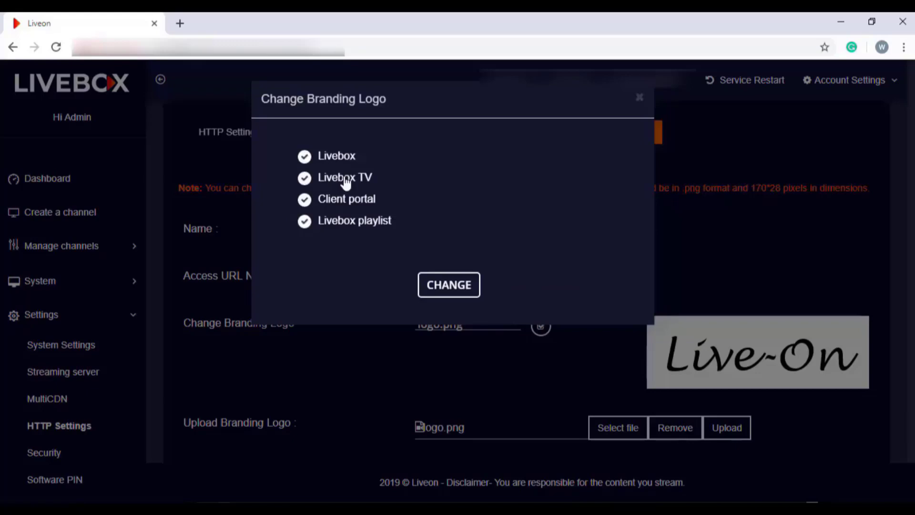
{"action": "left_click", "coordinate": [443, 287]}
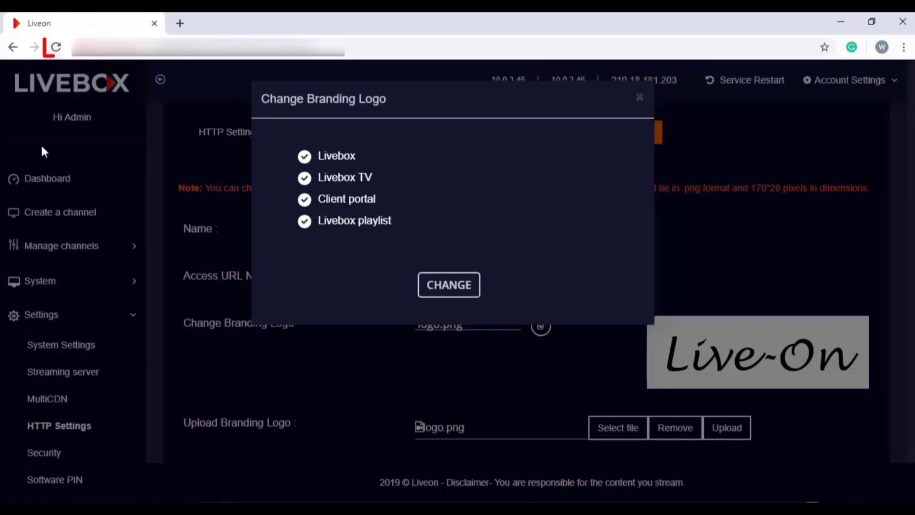
{"action": "left_click", "coordinate": [68, 52]}
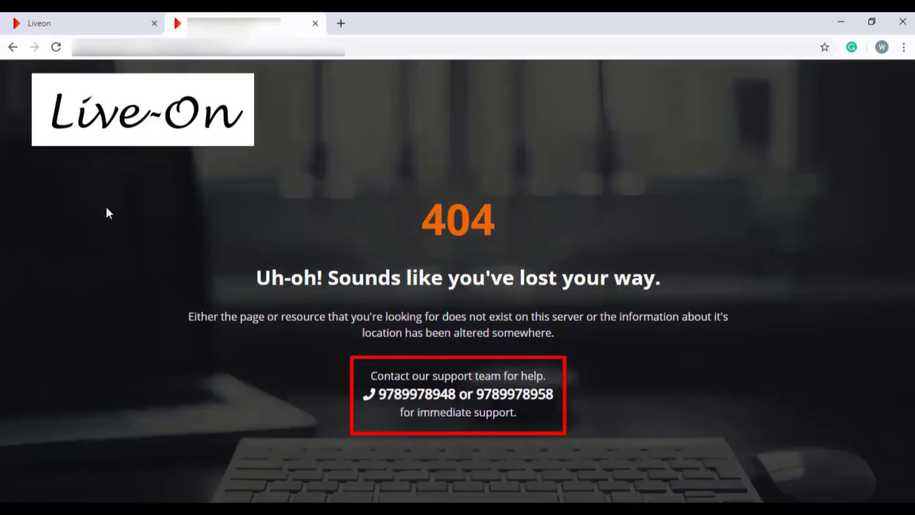
Step: Save the 404 branding page's contact and alternate numbers, then preview the rebranded 404 page
{"action": "left_click", "coordinate": [93, 27]}
{"action": "left_click", "coordinate": [489, 339]}
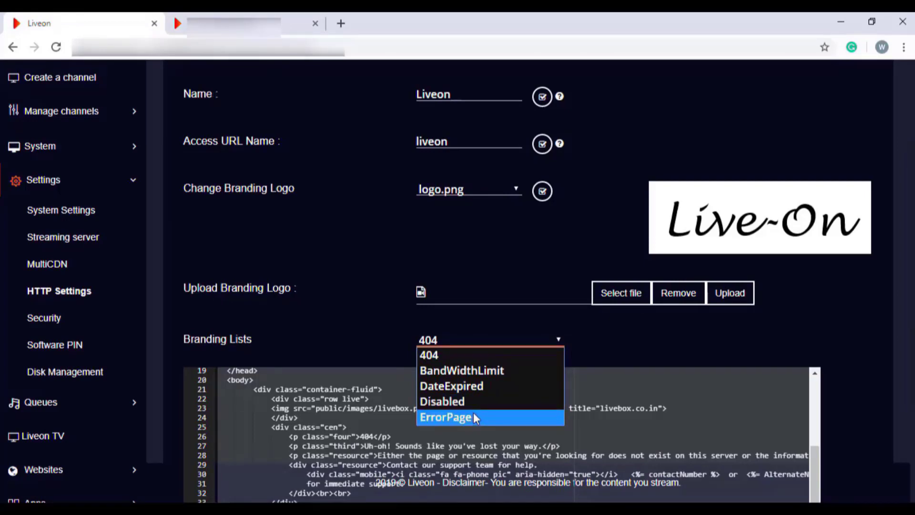
{"action": "left_click", "coordinate": [494, 358]}
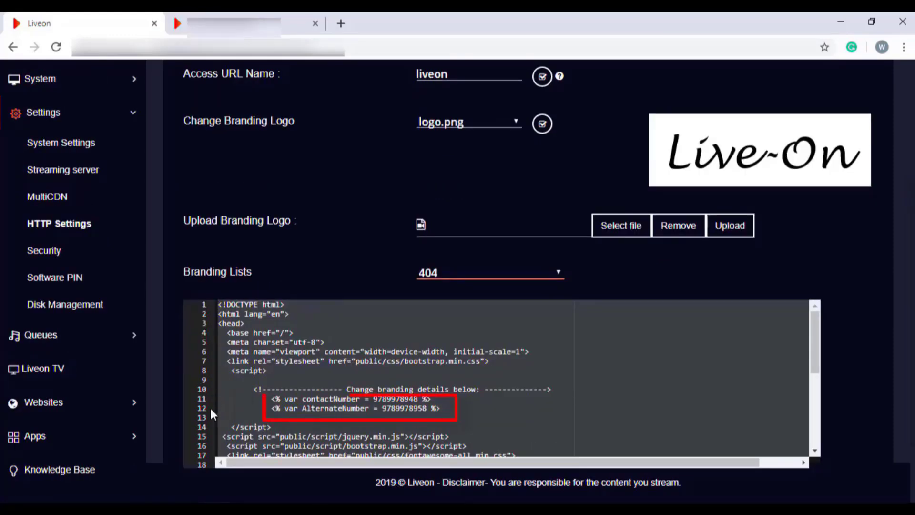
{"action": "left_click", "coordinate": [388, 399]}
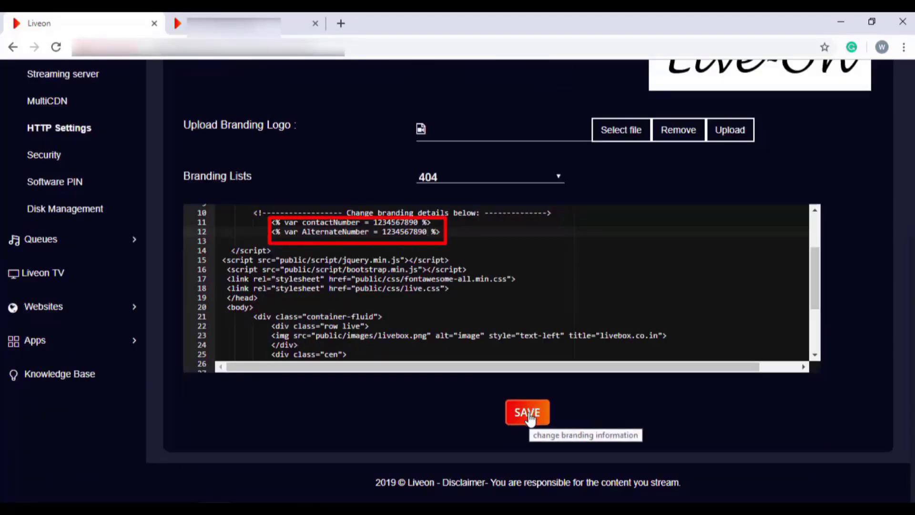
{"action": "left_click", "coordinate": [528, 415]}
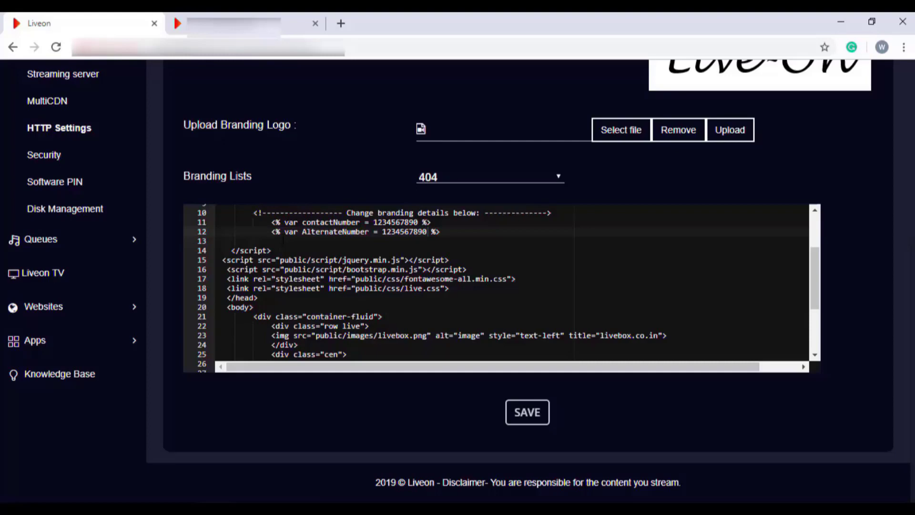
{"action": "left_click", "coordinate": [234, 24]}
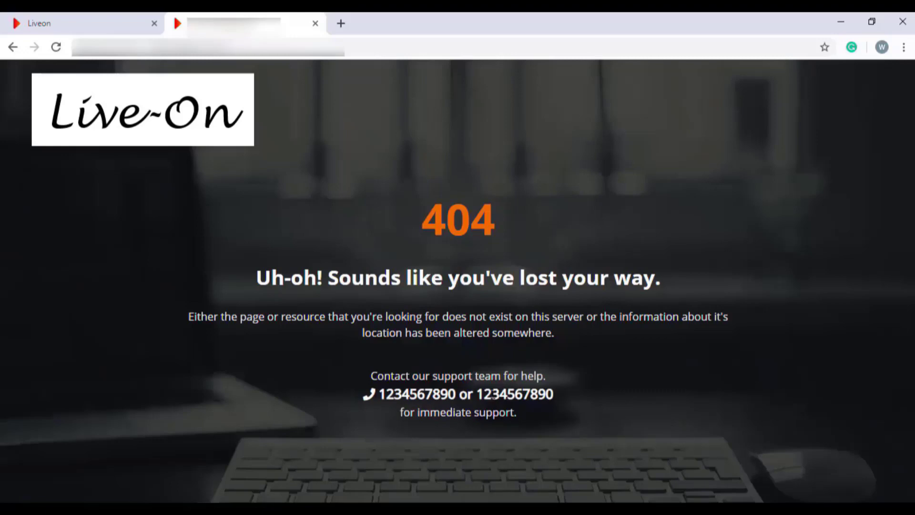
Step: Back on the Branding settings, keep the 404 template selected and save it again
{"action": "key", "text": "ctrl+shift+Tab"}
{"action": "left_click", "coordinate": [533, 244]}
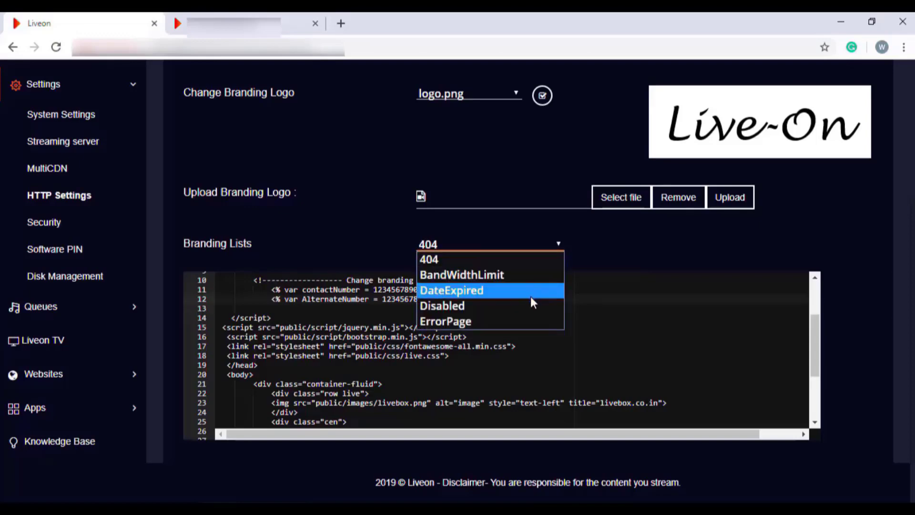
{"action": "left_click", "coordinate": [597, 242]}
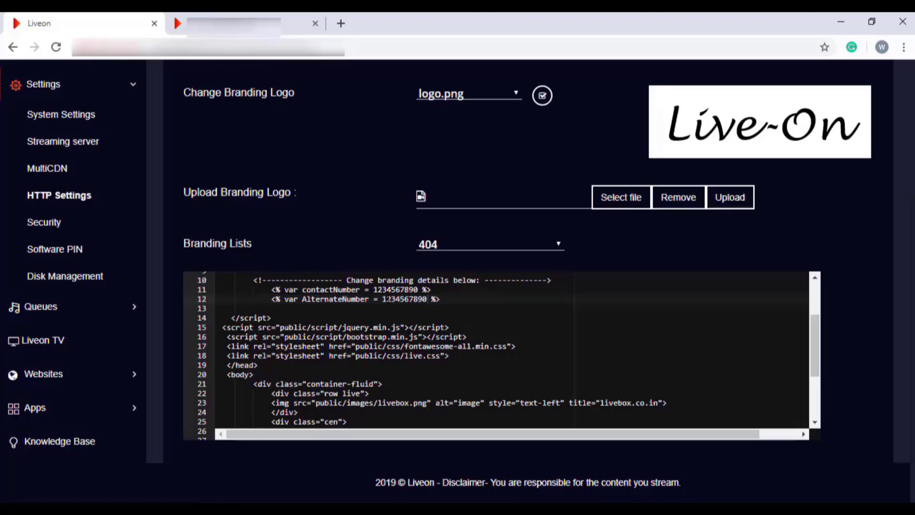
{"action": "scroll", "coordinate": [387, 299], "scroll_direction": "down", "scroll_amount": 5}
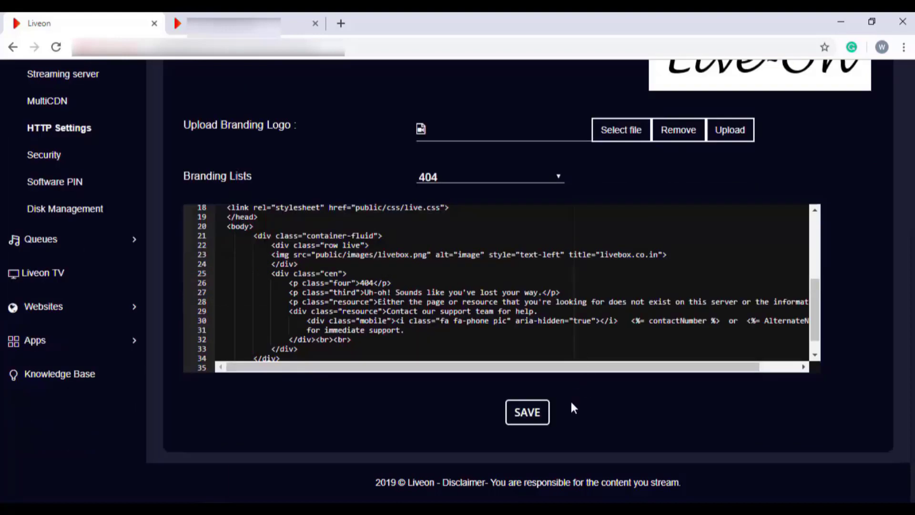
{"action": "left_click", "coordinate": [527, 412]}
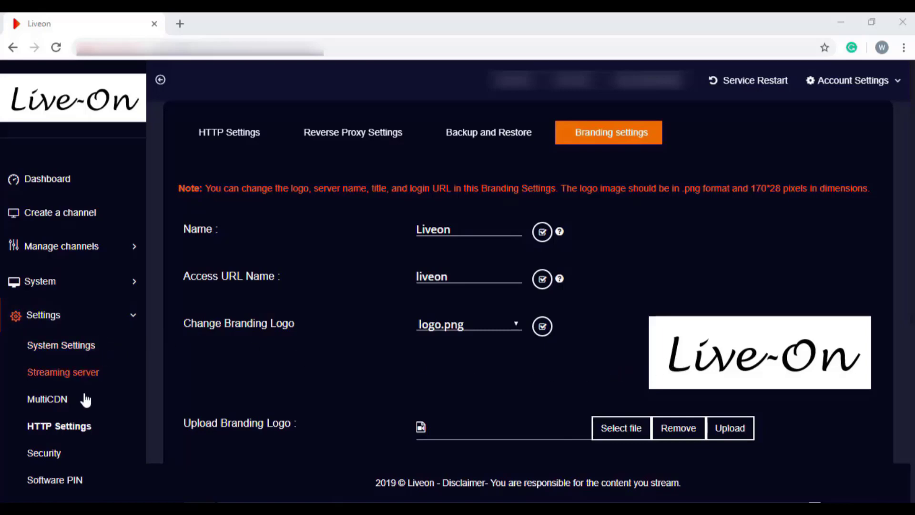
Step: Open the APK Builder from the Apps add-app store
{"action": "scroll", "coordinate": [82, 403], "scroll_direction": "down", "scroll_amount": 4}
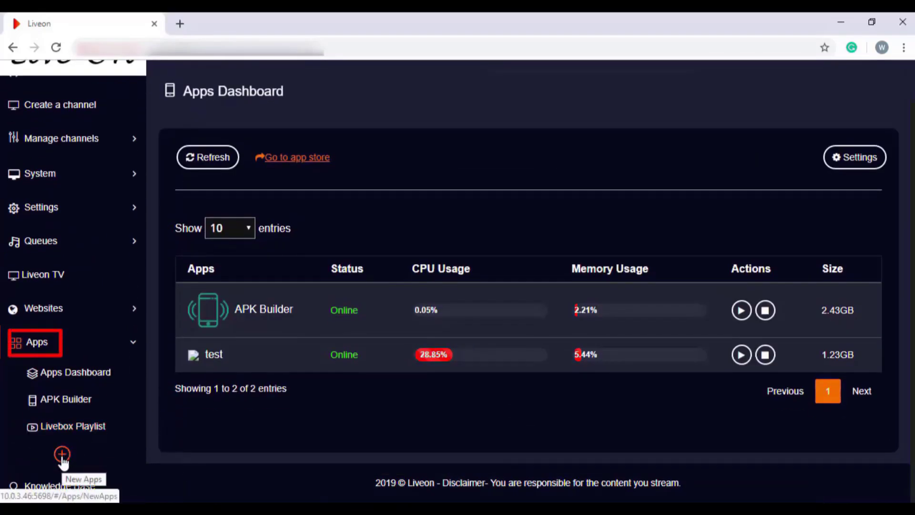
{"action": "left_click", "coordinate": [61, 454]}
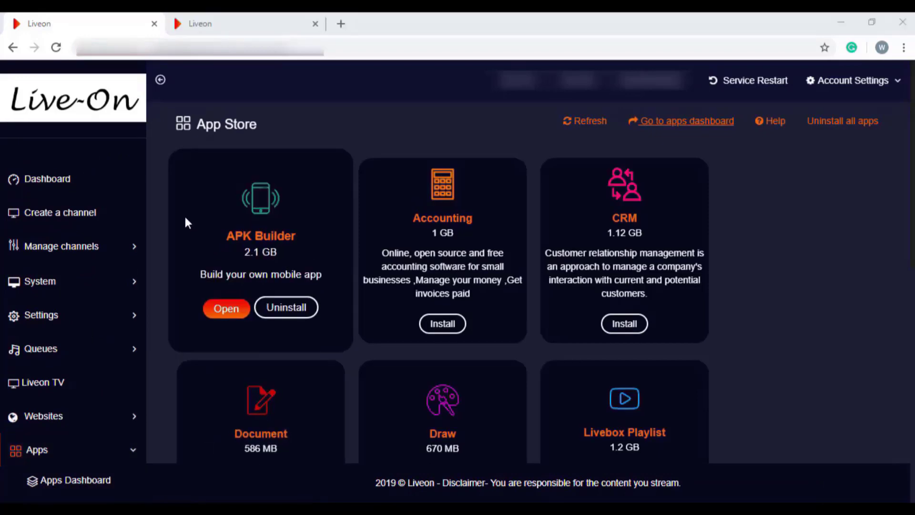
{"action": "left_click", "coordinate": [235, 323]}
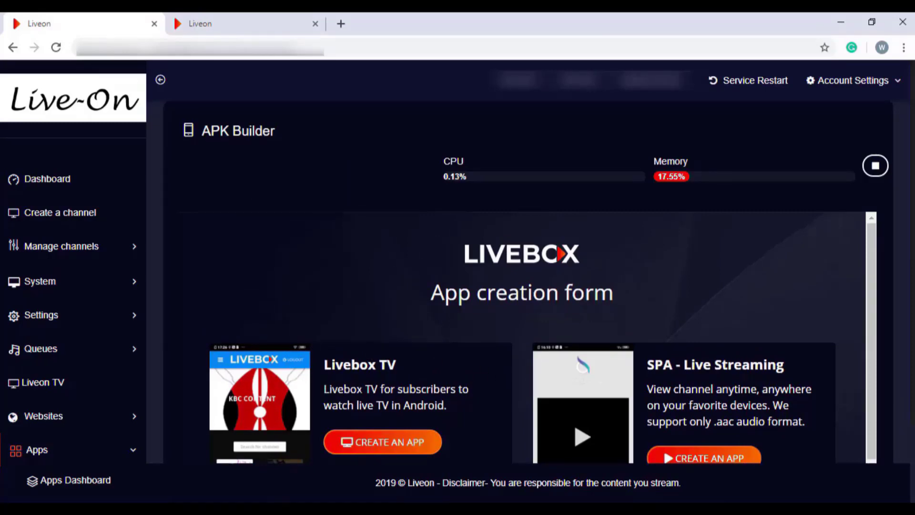
Step: Start a Livebox TV app with App Name liveon and Display Name Liveon, checking the server URL
{"action": "scroll", "coordinate": [429, 392], "scroll_direction": "down", "scroll_amount": 1}
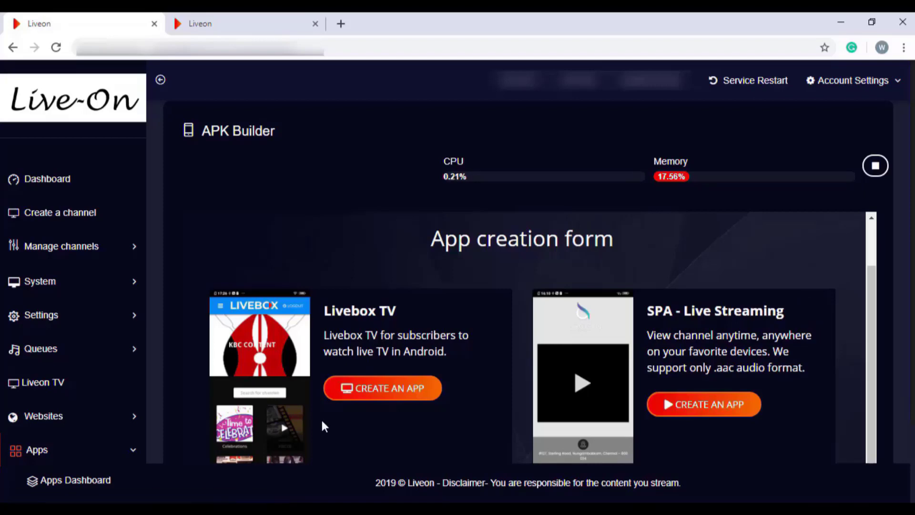
{"action": "left_click", "coordinate": [367, 397]}
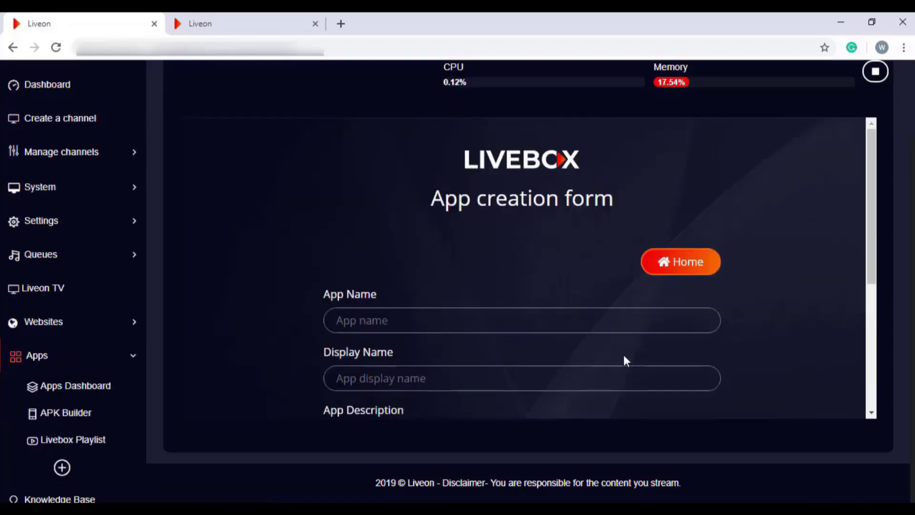
{"action": "scroll", "coordinate": [808, 317], "scroll_direction": "down", "scroll_amount": 5}
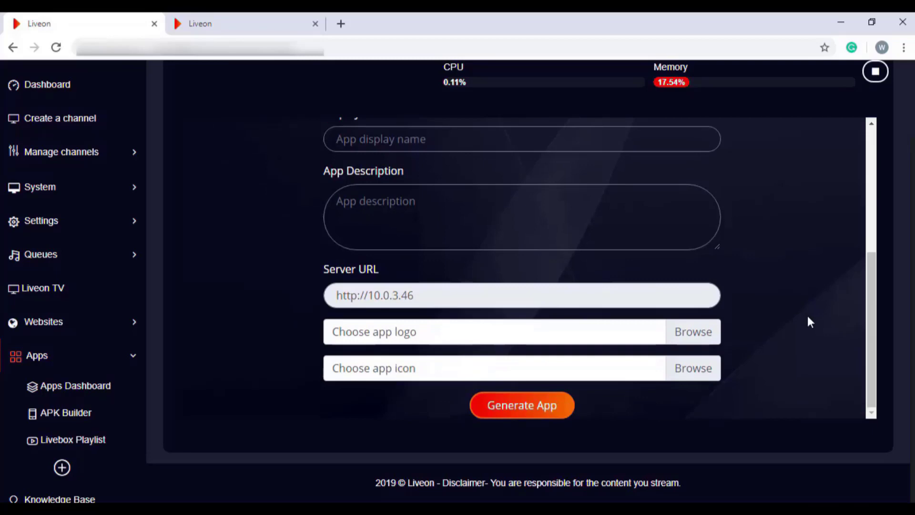
{"action": "scroll", "coordinate": [807, 315], "scroll_direction": "up", "scroll_amount": 5}
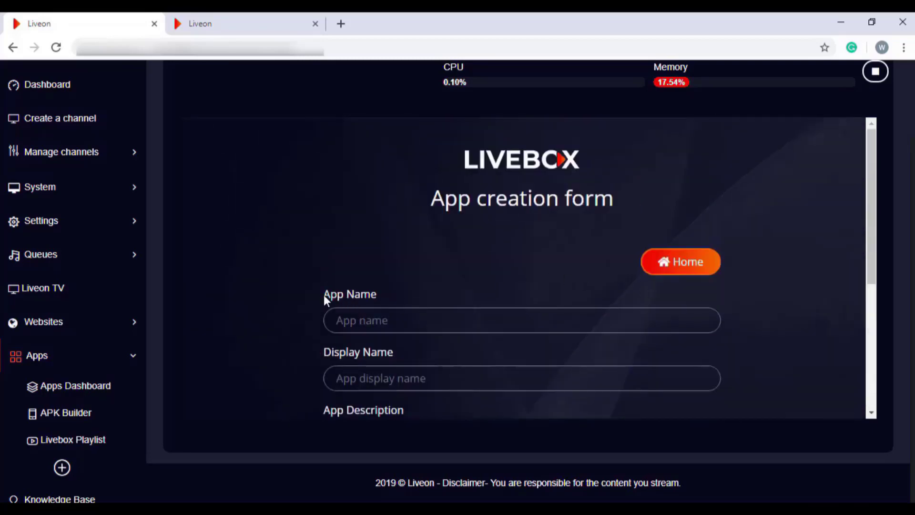
{"action": "scroll", "coordinate": [318, 347], "scroll_direction": "down", "scroll_amount": 3}
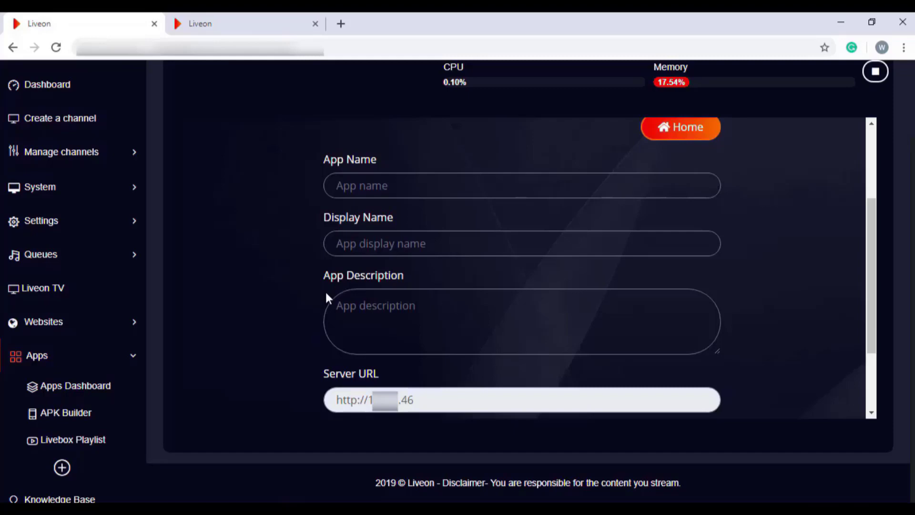
{"action": "scroll", "coordinate": [326, 295], "scroll_direction": "down", "scroll_amount": 3}
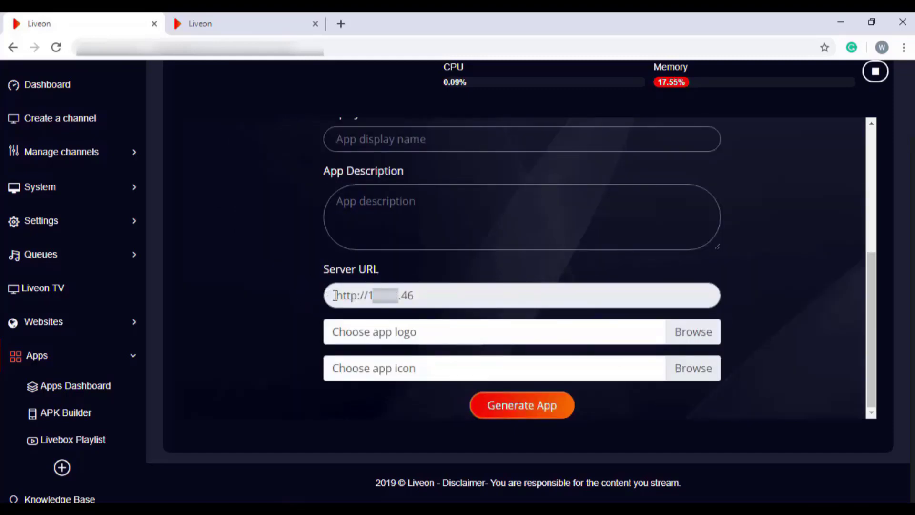
{"action": "triple_click", "coordinate": [332, 295]}
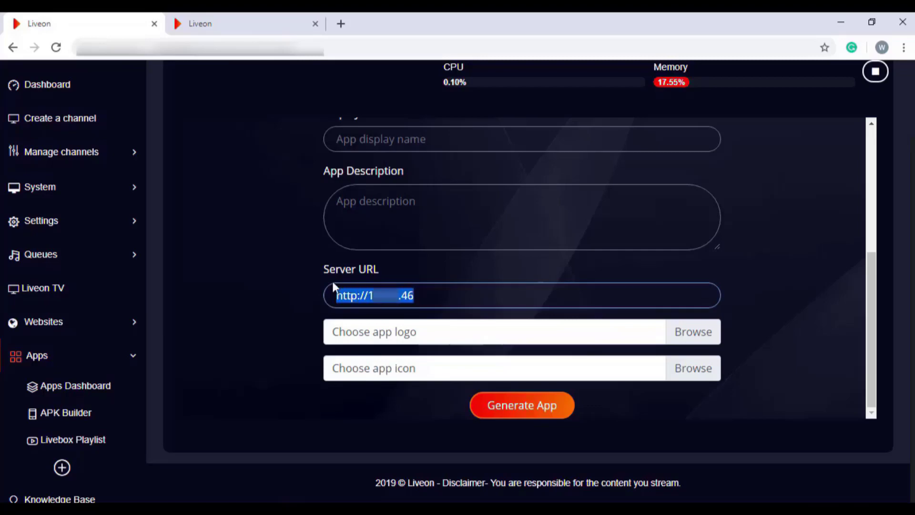
{"action": "left_click", "coordinate": [306, 307]}
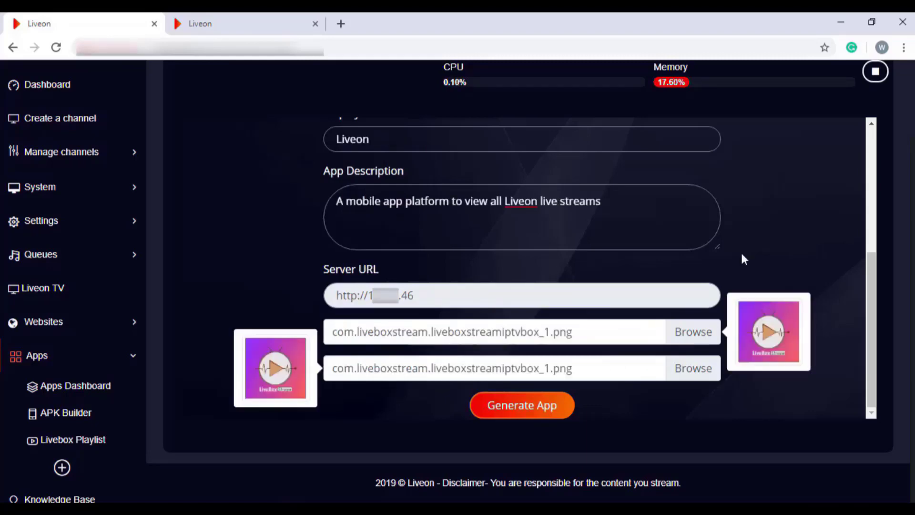
{"action": "scroll", "coordinate": [743, 259], "scroll_direction": "up", "scroll_amount": 10}
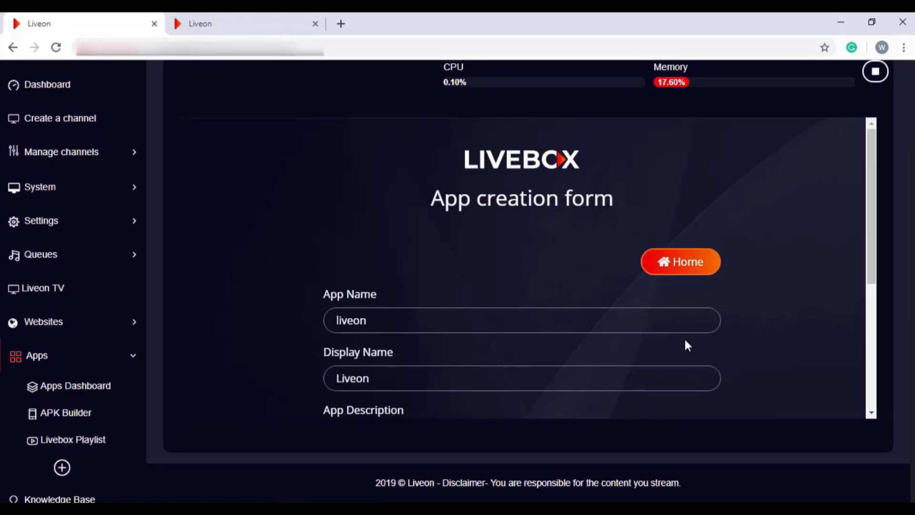
Step: Generate the Liveon Android app and follow the build log until the APK is ready
{"action": "scroll", "coordinate": [679, 343], "scroll_direction": "down", "scroll_amount": 5}
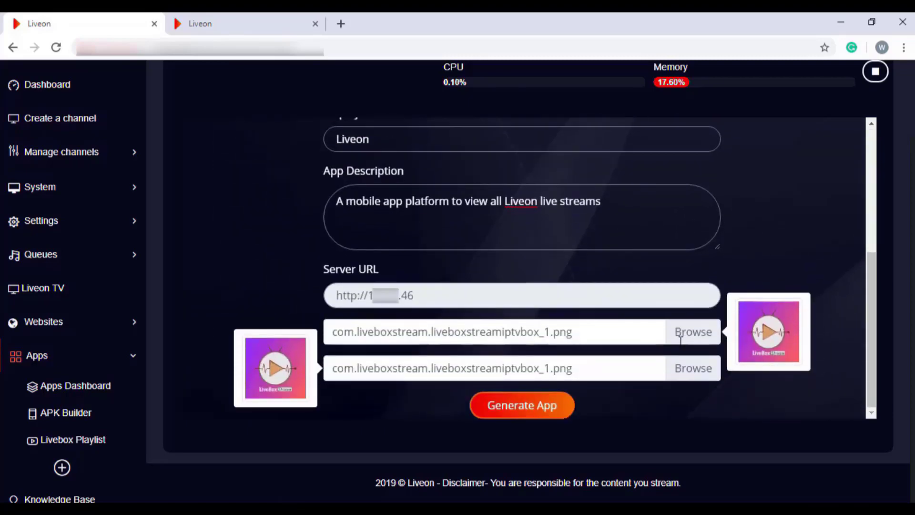
{"action": "left_click", "coordinate": [559, 409]}
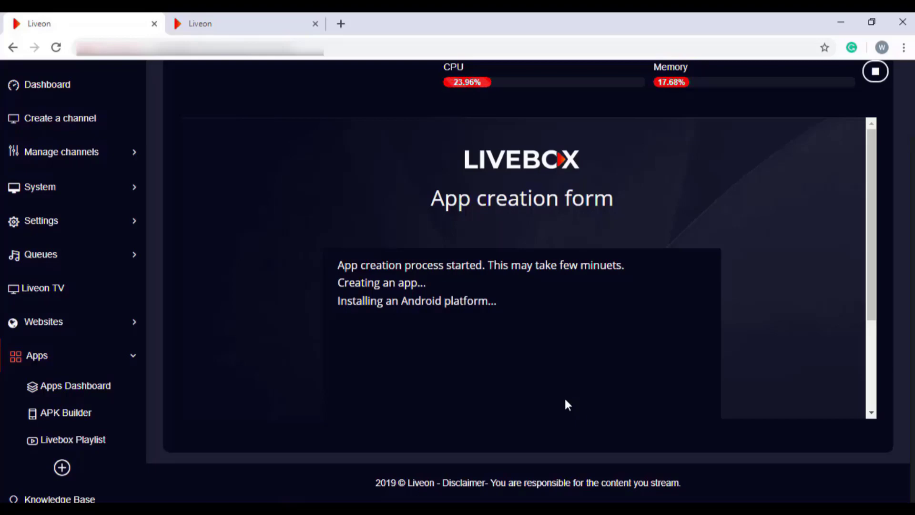
{"action": "scroll", "coordinate": [619, 371], "scroll_direction": "down", "scroll_amount": 3}
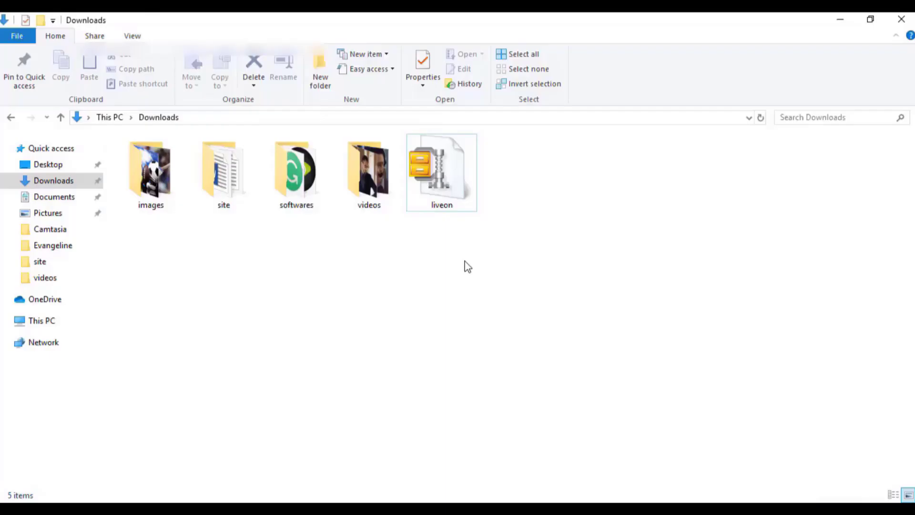
Step: Open the downloaded liveon zip and its inner liveon folder to view the generated app files
{"action": "double_click", "coordinate": [428, 208]}
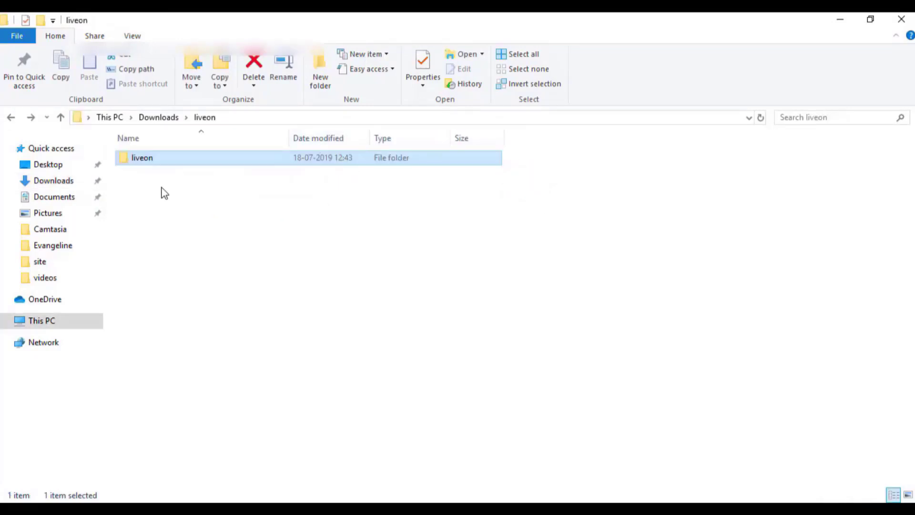
{"action": "double_click", "coordinate": [161, 159]}
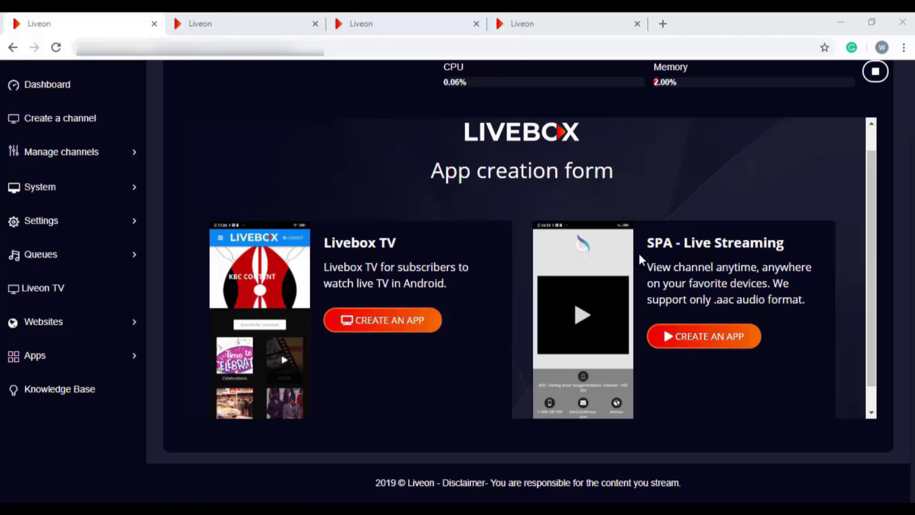
Step: Start an SPA - Live Streaming app named Live On Live streams, described as 24/7 Live streaming, with a logo
{"action": "left_click", "coordinate": [642, 393]}
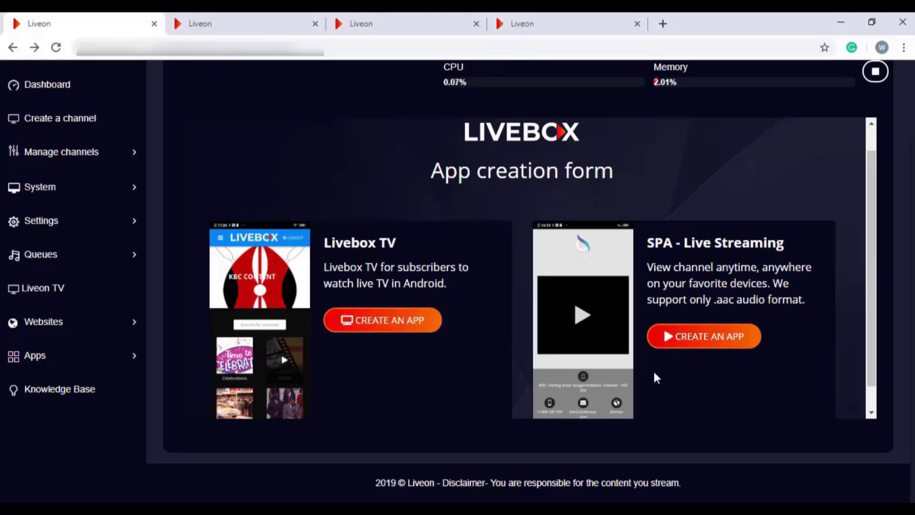
{"action": "left_click", "coordinate": [681, 339]}
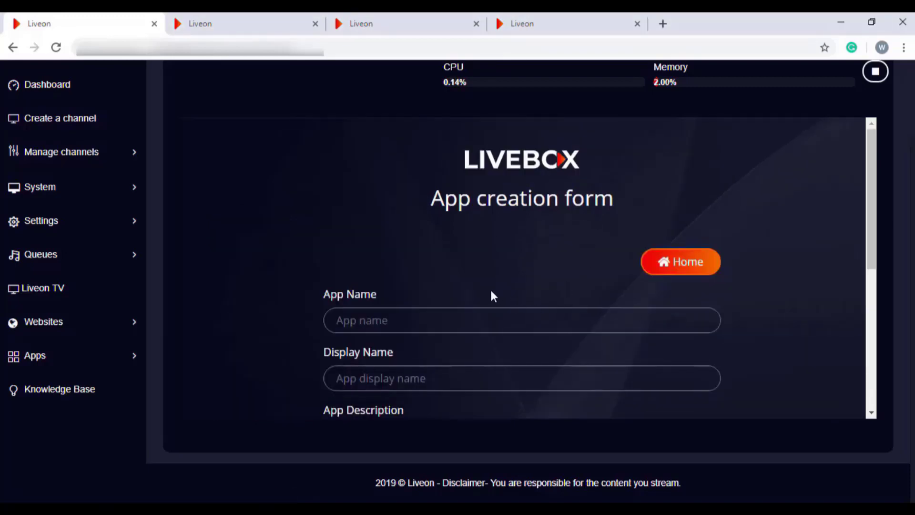
{"action": "scroll", "coordinate": [491, 294], "scroll_direction": "down", "scroll_amount": 2}
{"action": "scroll", "coordinate": [492, 293], "scroll_direction": "down", "scroll_amount": 5}
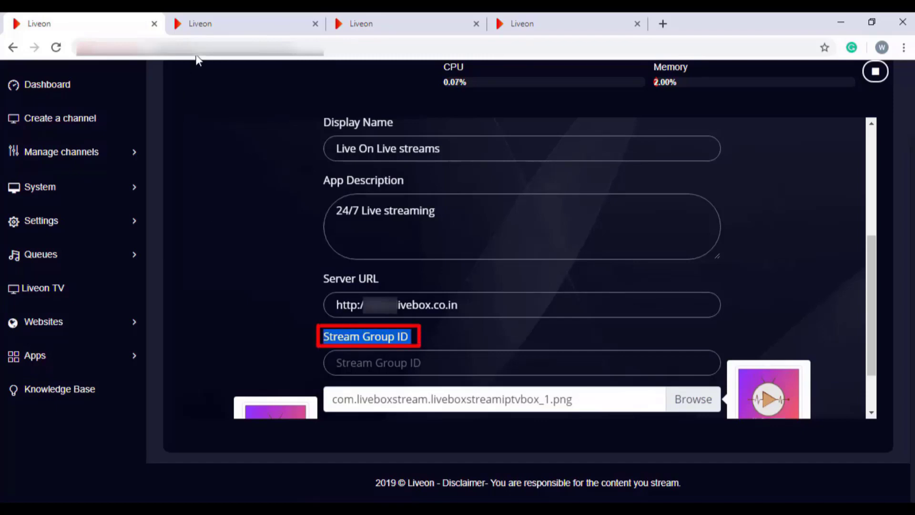
{"action": "left_click", "coordinate": [232, 22]}
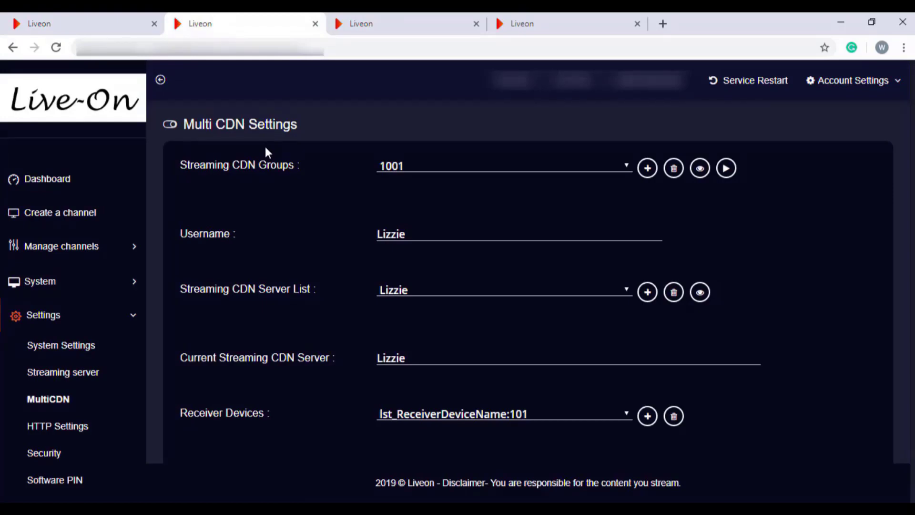
Step: Look up the Streaming CDN Group ID 1001 on the Settings > MultiCDN page
{"action": "left_click", "coordinate": [424, 22]}
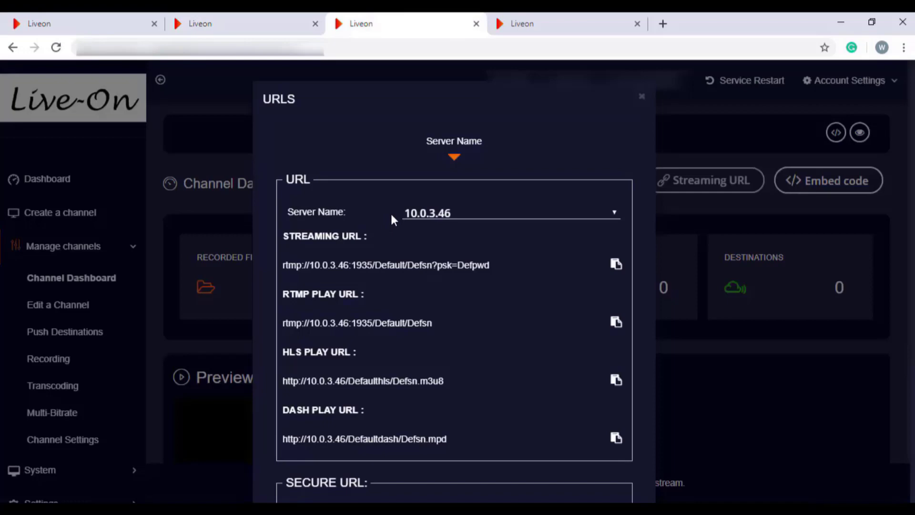
{"action": "scroll", "coordinate": [391, 215], "scroll_direction": "down", "scroll_amount": 5}
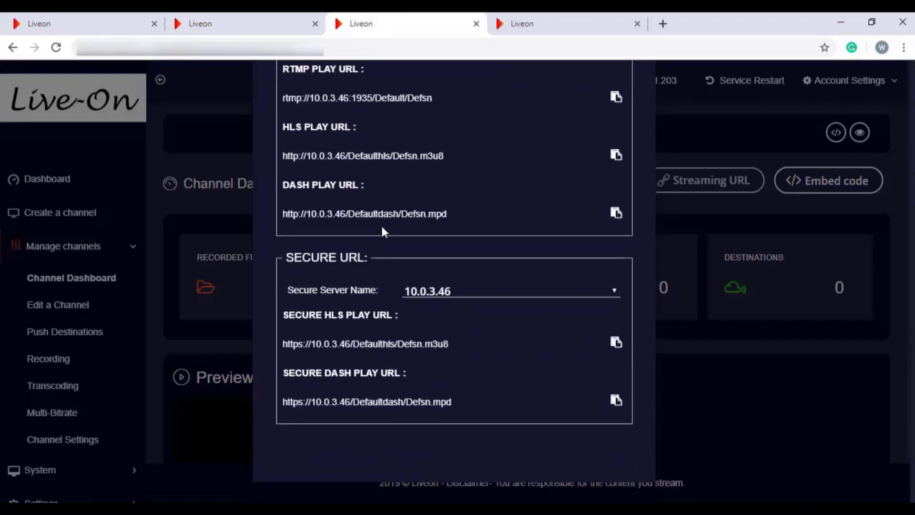
{"action": "left_click", "coordinate": [511, 24]}
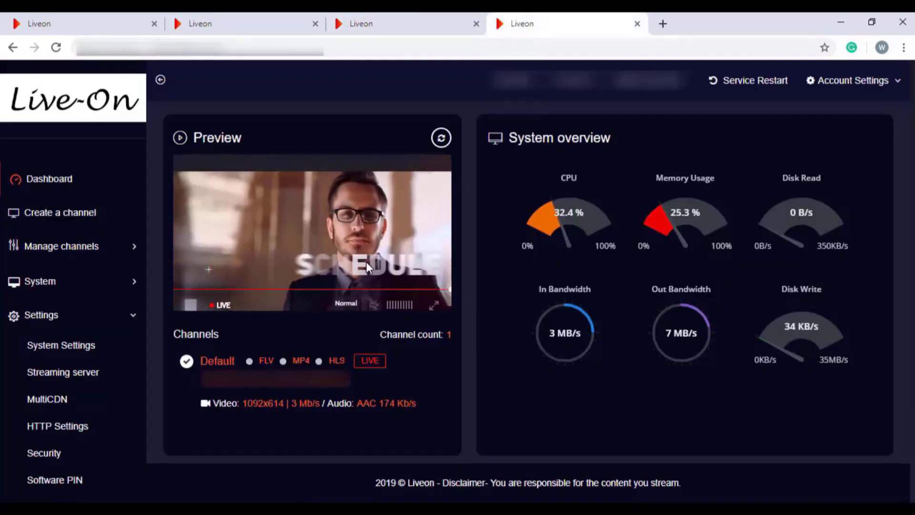
{"action": "left_click", "coordinate": [200, 24]}
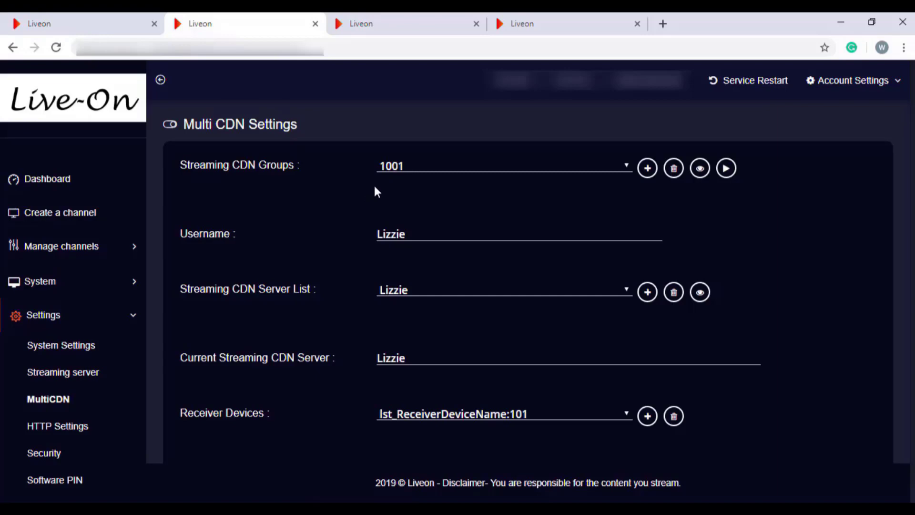
Step: Enter Stream Group ID 1001 in the app form and generate the Android app
{"action": "left_click", "coordinate": [134, 25]}
{"action": "type", "text": "1001"}
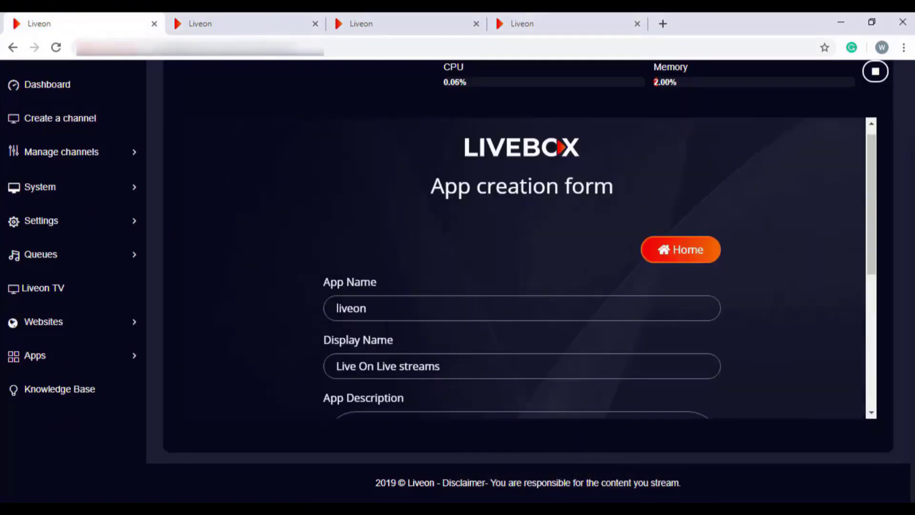
{"action": "scroll", "coordinate": [665, 330], "scroll_direction": "down", "scroll_amount": 6}
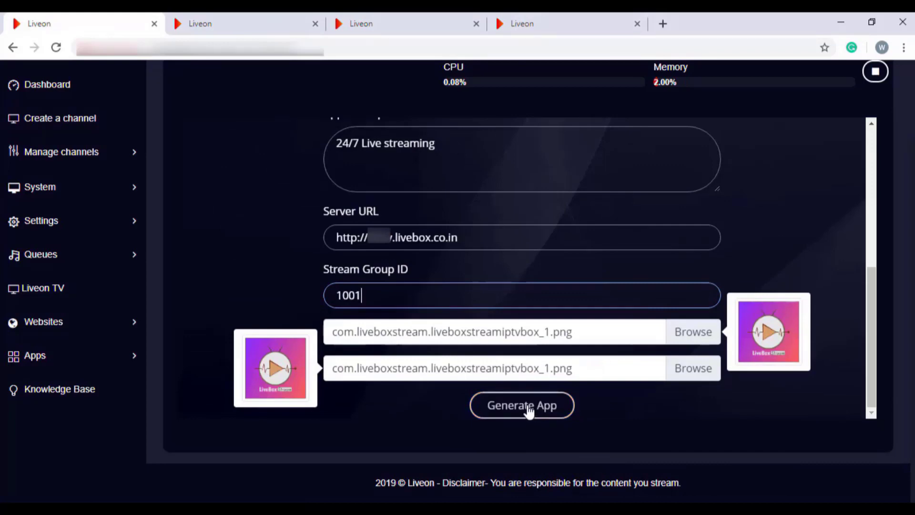
{"action": "left_click", "coordinate": [522, 405]}
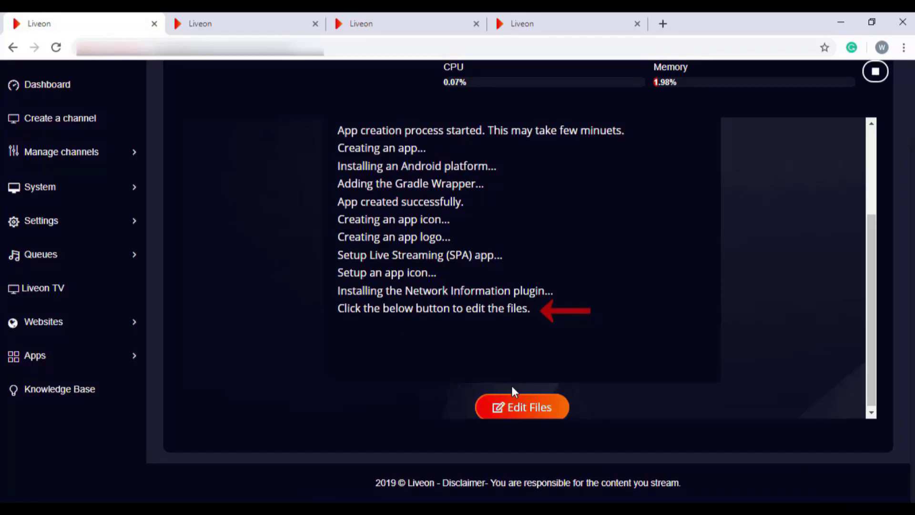
Step: Open the generated app's Edit Files view and load index.html into the file editor
{"action": "left_click", "coordinate": [520, 407]}
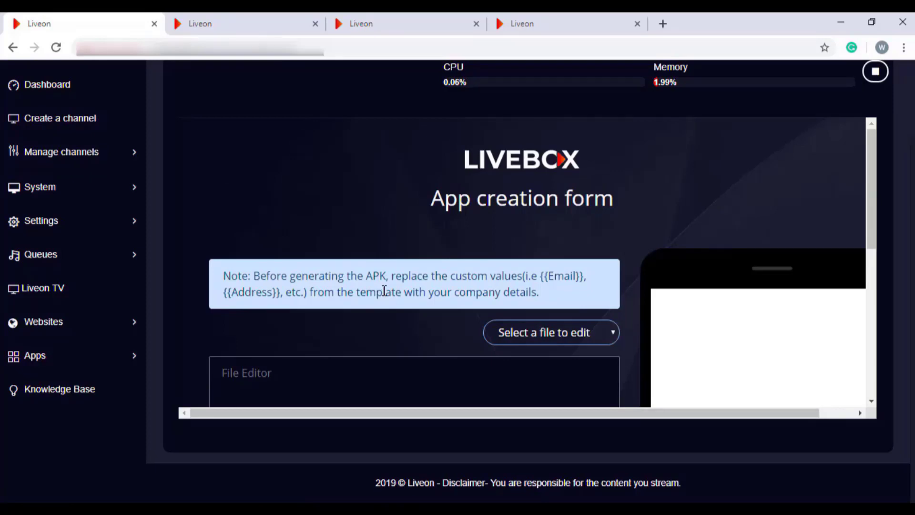
{"action": "scroll", "coordinate": [395, 287], "scroll_direction": "down", "scroll_amount": 2}
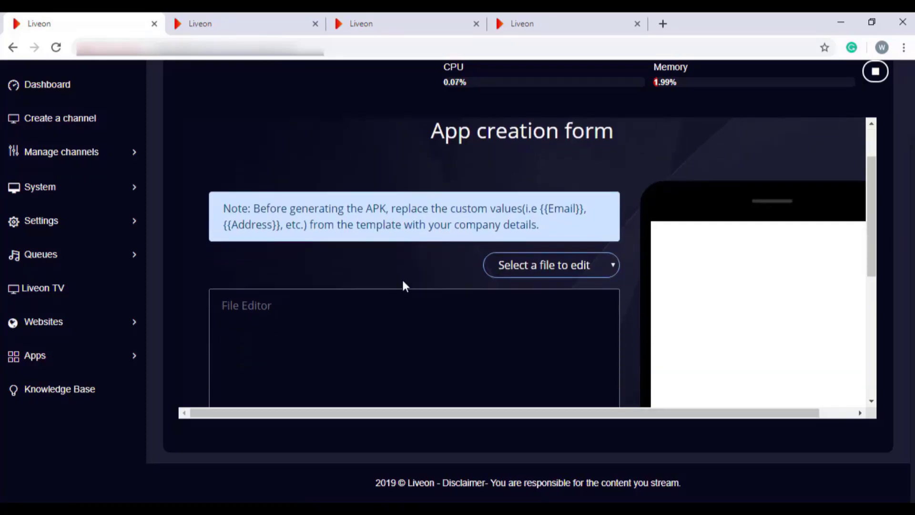
{"action": "left_click", "coordinate": [596, 268]}
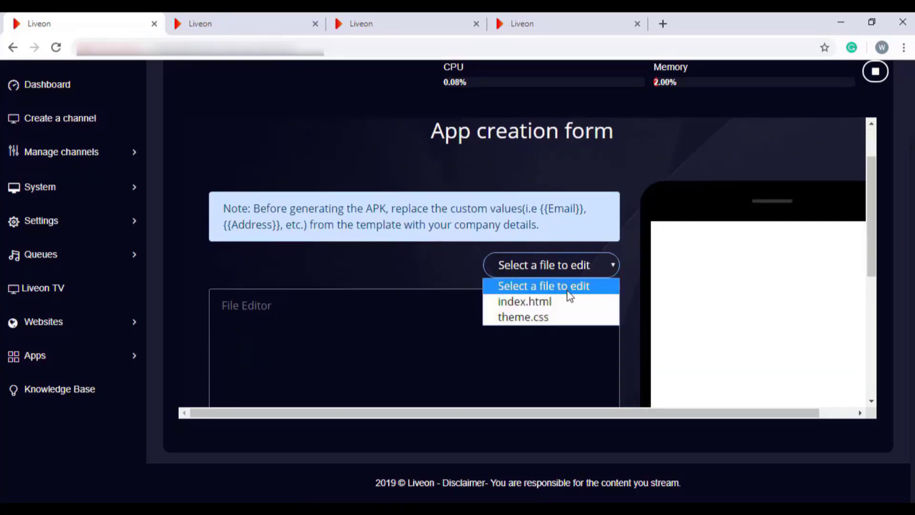
{"action": "left_click", "coordinate": [545, 305]}
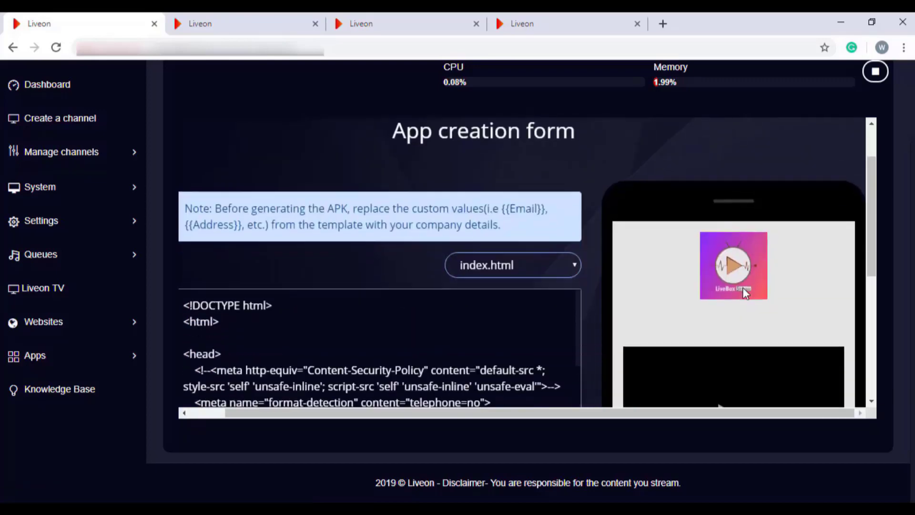
{"action": "scroll", "coordinate": [742, 286], "scroll_direction": "down", "scroll_amount": 6}
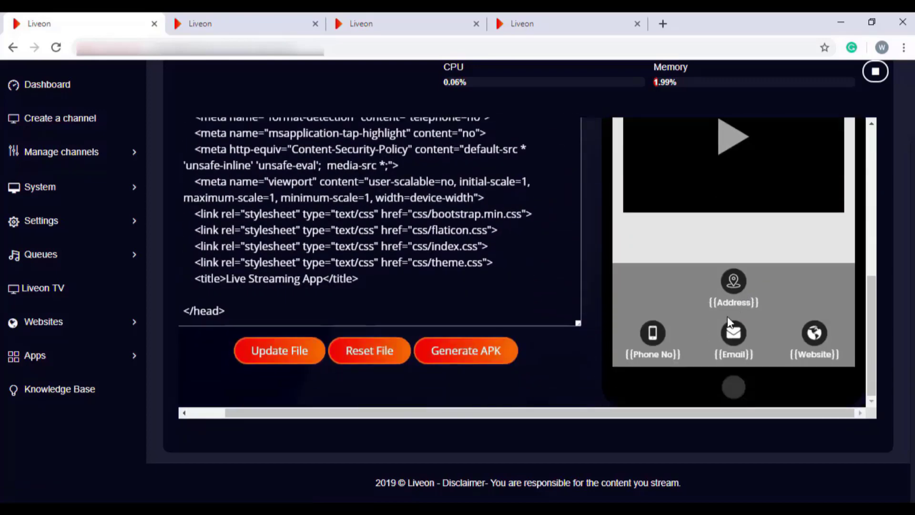
{"action": "scroll", "coordinate": [732, 317], "scroll_direction": "up", "scroll_amount": 4}
{"action": "left_click", "coordinate": [512, 181]}
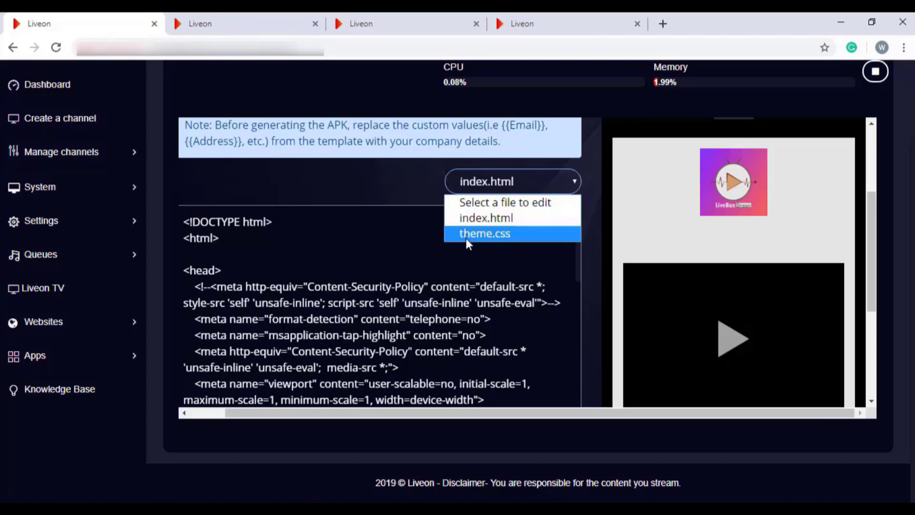
{"action": "scroll", "coordinate": [465, 239], "scroll_direction": "down", "scroll_amount": 3}
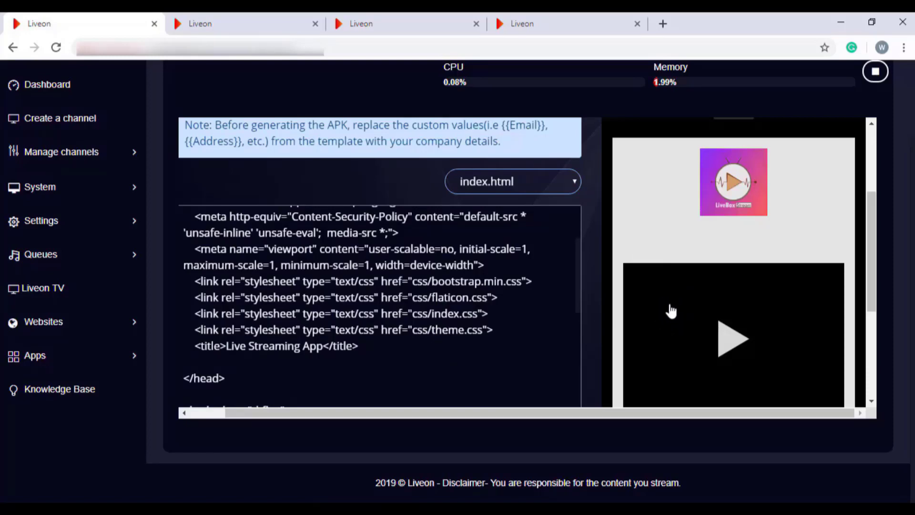
{"action": "scroll", "coordinate": [514, 341], "scroll_direction": "up", "scroll_amount": 6}
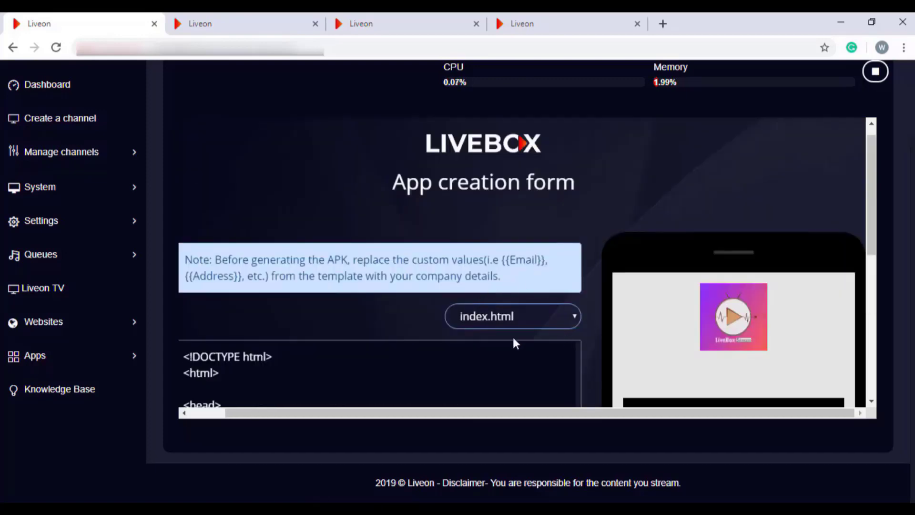
{"action": "scroll", "coordinate": [513, 339], "scroll_direction": "down", "scroll_amount": 6}
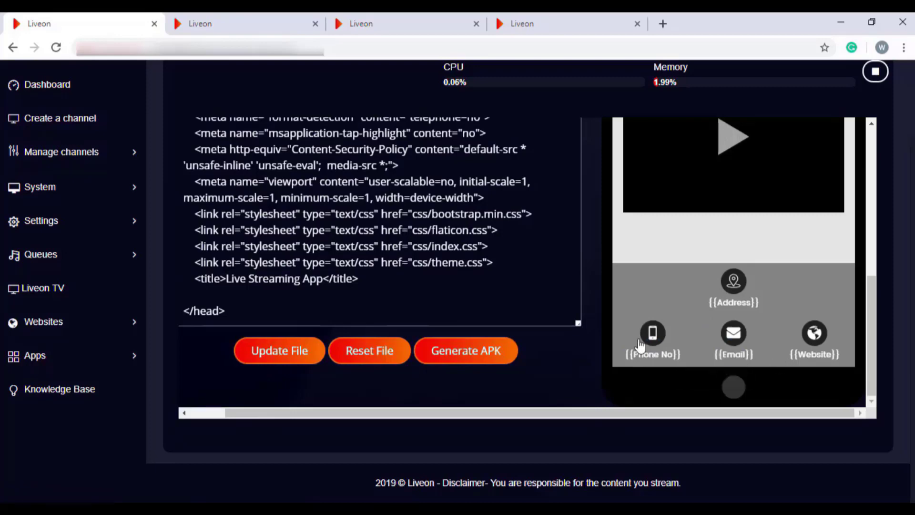
{"action": "scroll", "coordinate": [739, 356], "scroll_direction": "up", "scroll_amount": 4}
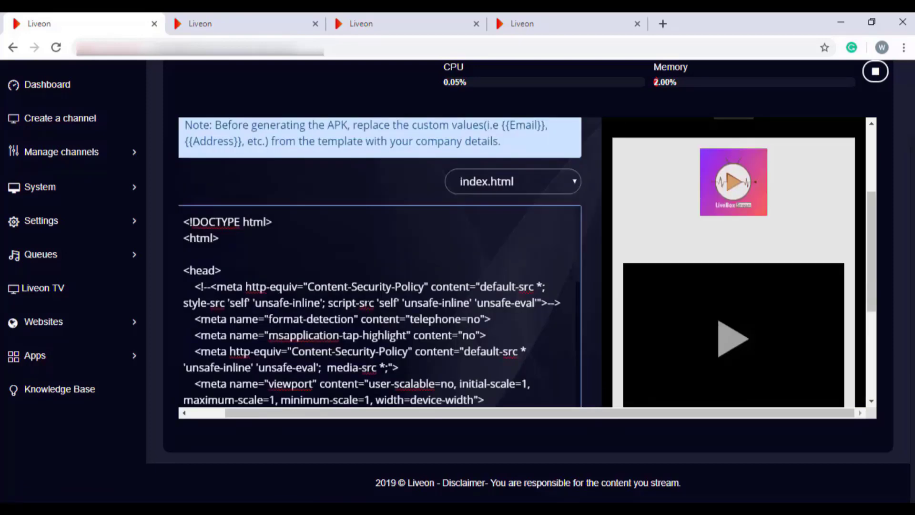
{"action": "scroll", "coordinate": [383, 287], "scroll_direction": "down", "scroll_amount": 3}
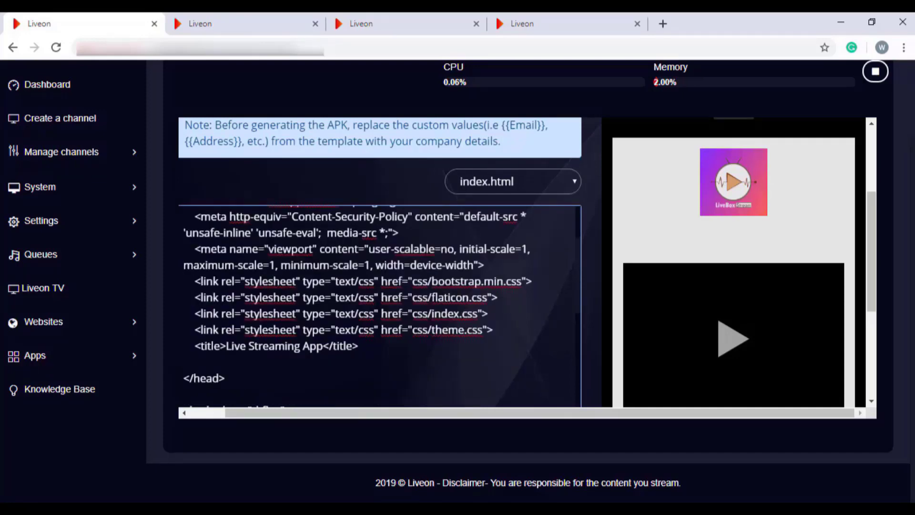
Step: Select the {{Phone No}} placeholders in the tel link and footer text, then save index.html with Update File
{"action": "scroll", "coordinate": [381, 329], "scroll_direction": "down", "scroll_amount": 5}
{"action": "left_click_drag", "start_coordinate": [377, 332], "coordinate": [443, 332]}
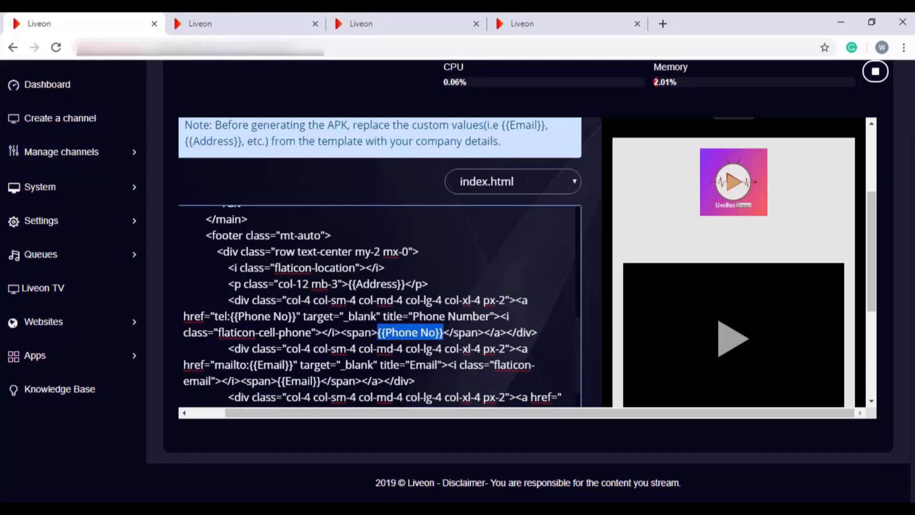
{"action": "left_click", "coordinate": [477, 332]}
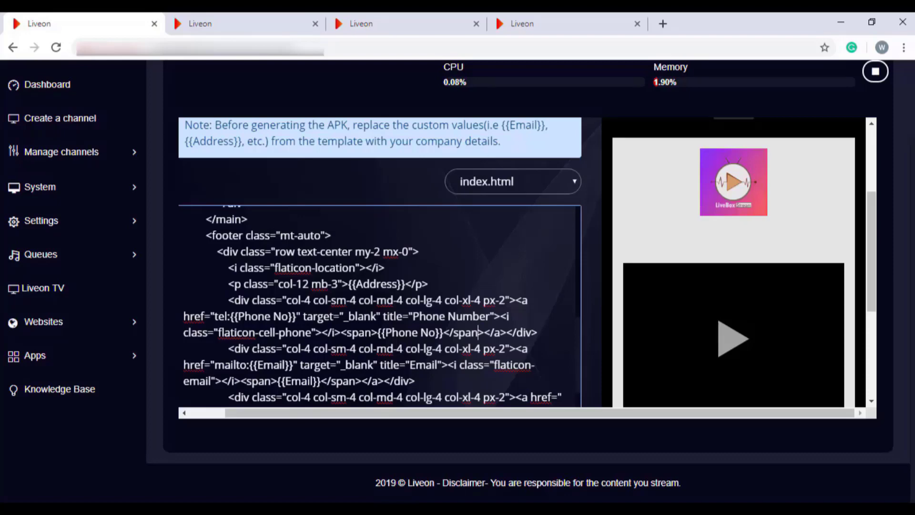
{"action": "left_click_drag", "start_coordinate": [229, 316], "coordinate": [296, 316]}
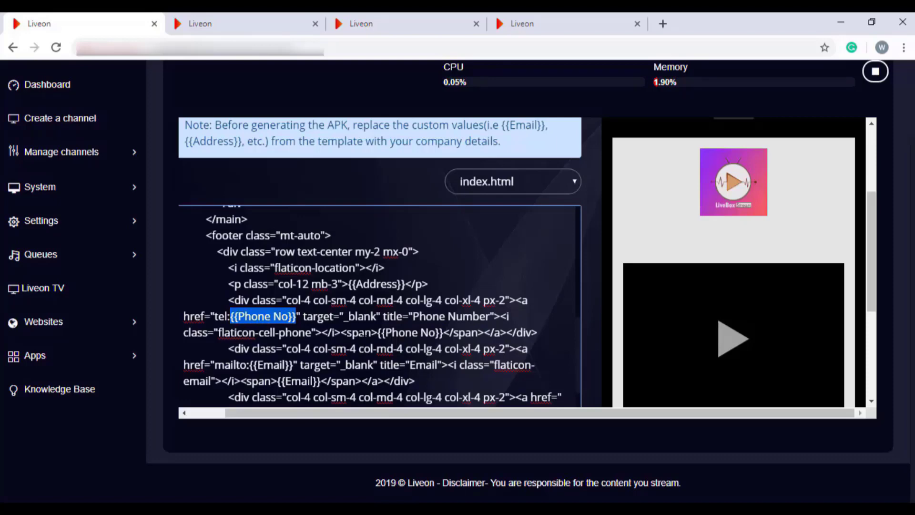
{"action": "left_click_drag", "start_coordinate": [377, 332], "coordinate": [435, 332]}
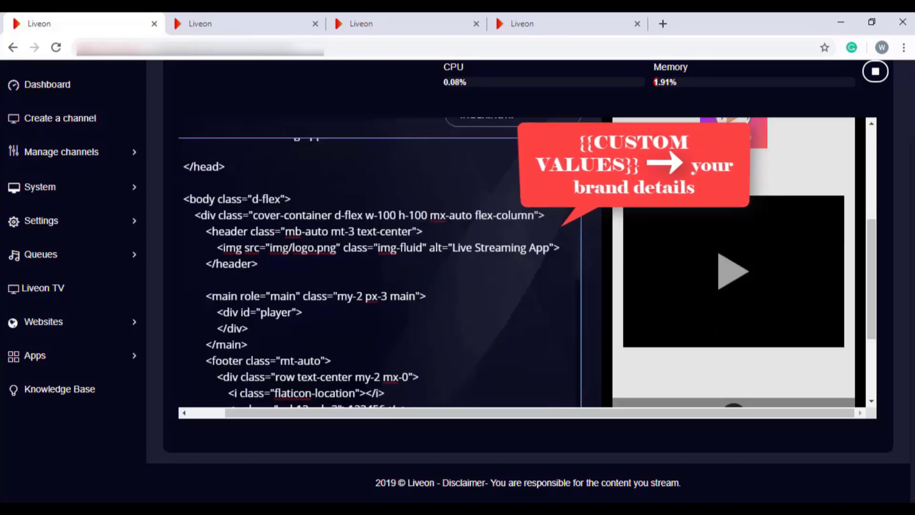
{"action": "scroll", "coordinate": [275, 367], "scroll_direction": "down", "scroll_amount": 15}
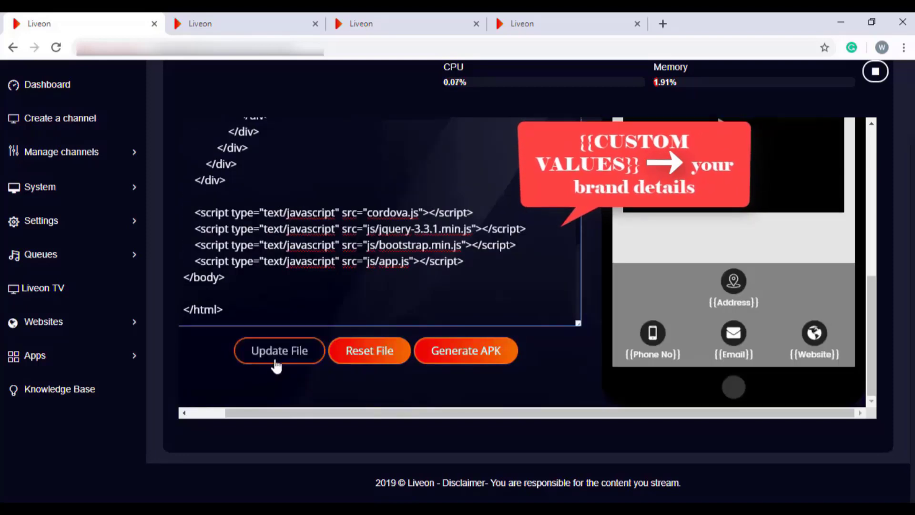
{"action": "left_click", "coordinate": [276, 365]}
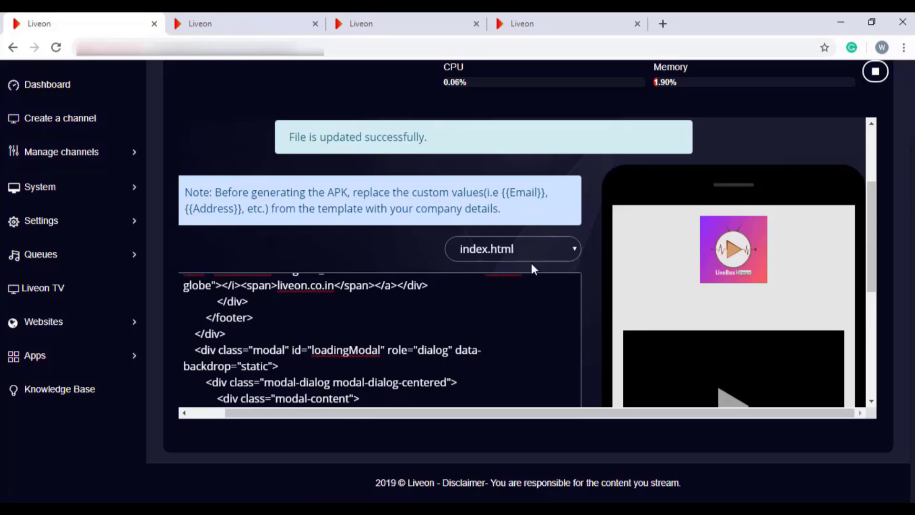
Step: Load theme.css and set the body background-color to #000000
{"action": "left_click", "coordinate": [543, 245]}
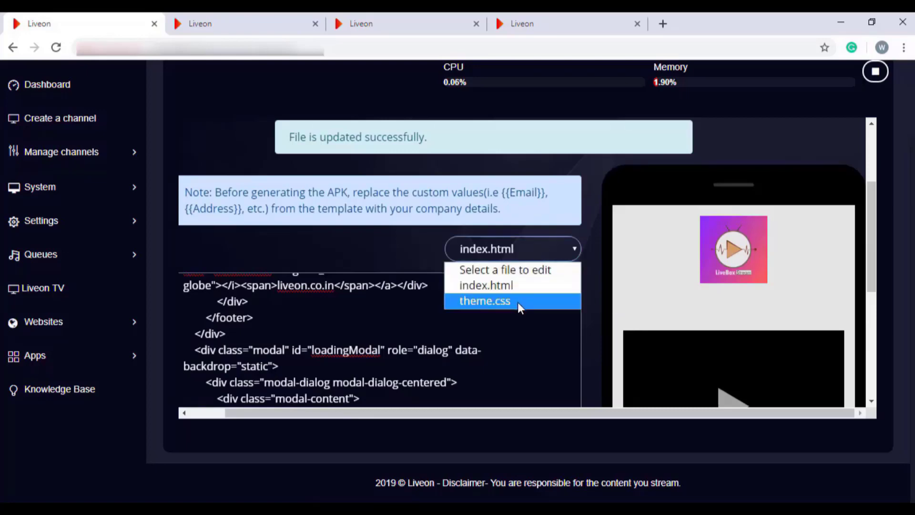
{"action": "left_click", "coordinate": [517, 302]}
{"action": "left_click", "coordinate": [517, 302]}
{"action": "scroll", "coordinate": [517, 302], "scroll_direction": "down", "scroll_amount": 1}
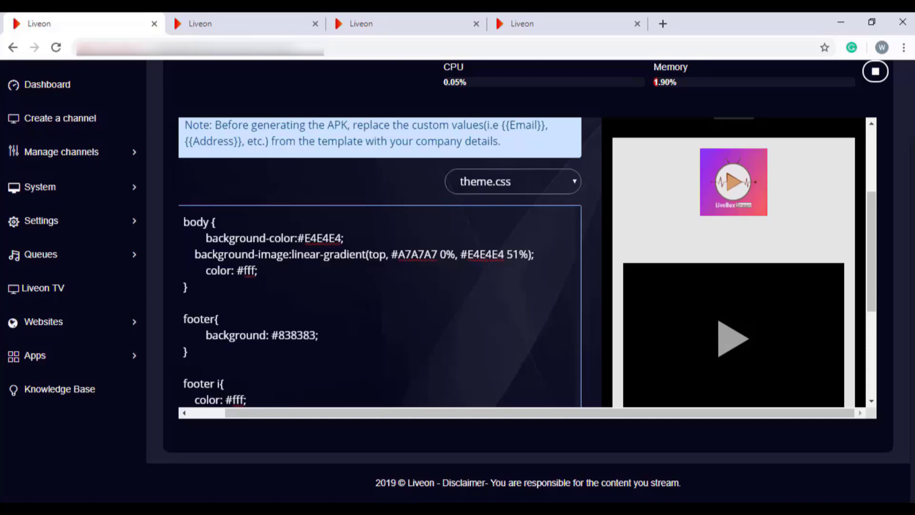
{"action": "left_click", "coordinate": [653, 229]}
Step: Save theme.css with Update File and refresh the app preview
{"action": "scroll", "coordinate": [285, 402], "scroll_direction": "down", "scroll_amount": 5}
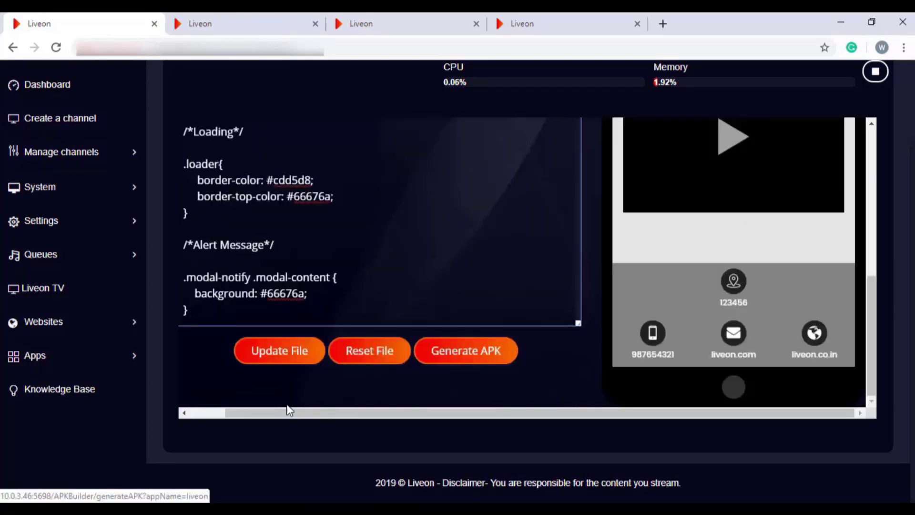
{"action": "left_click", "coordinate": [270, 353]}
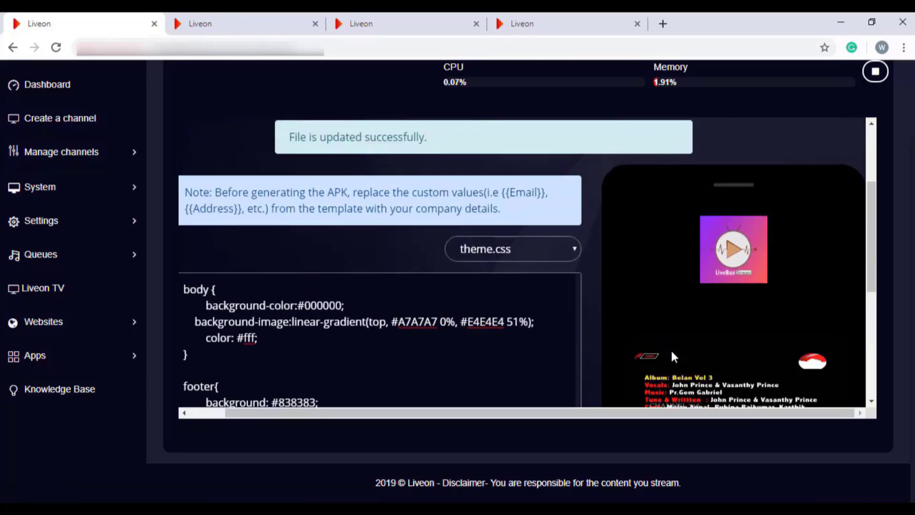
{"action": "scroll", "coordinate": [696, 319], "scroll_direction": "down", "scroll_amount": 6}
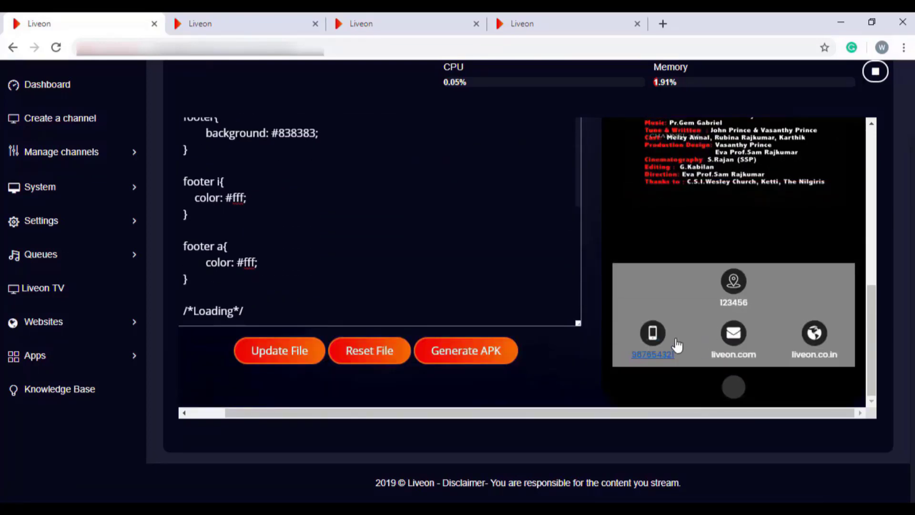
{"action": "left_click", "coordinate": [677, 343]}
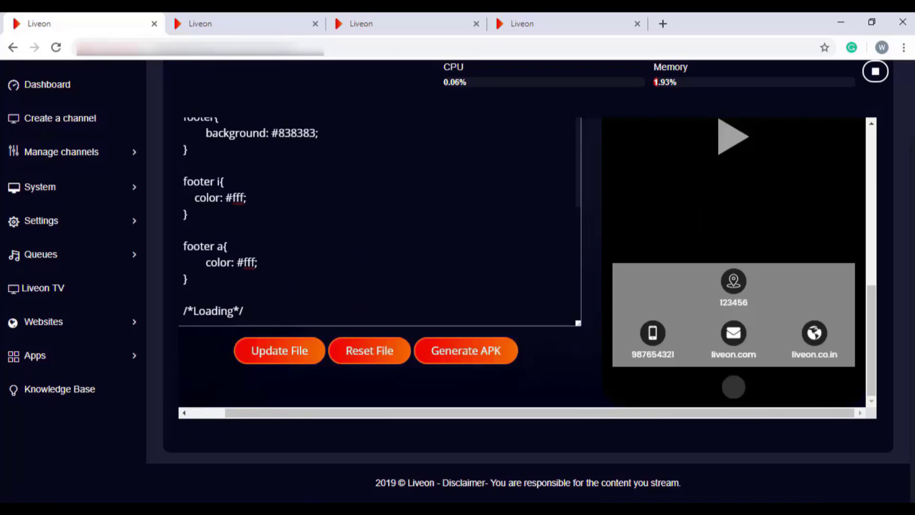